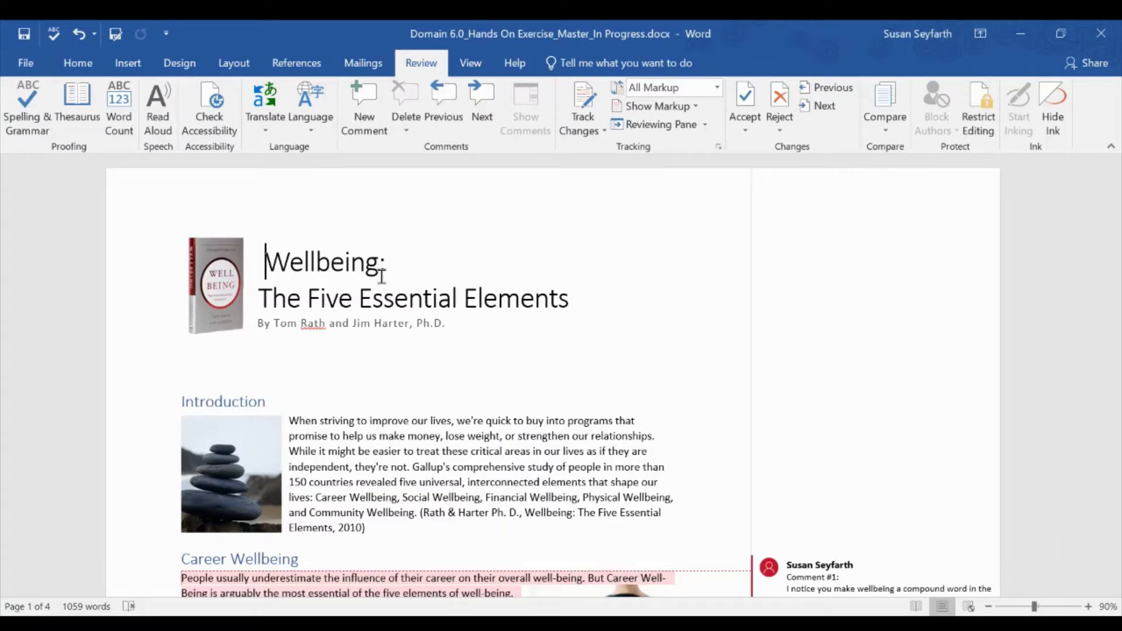
- Switch the ribbon from the reviewing tools to the View tab
click(475, 60)
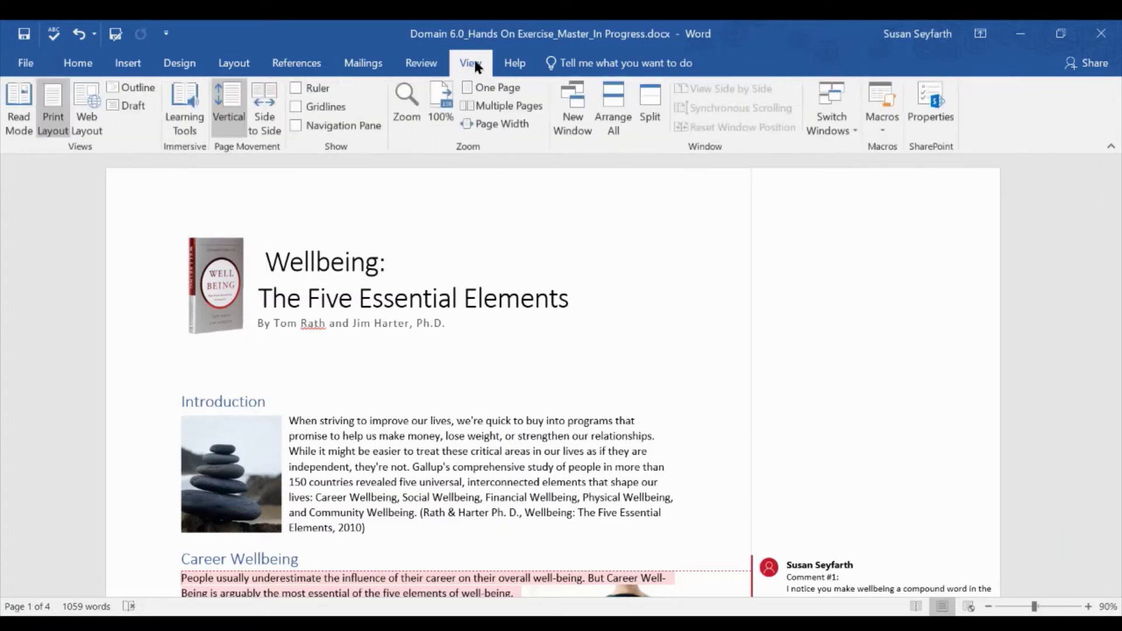
- Split the window and scroll the lower pane to the Domain 6.0 Hands On Exercise Instructions table
click(649, 120)
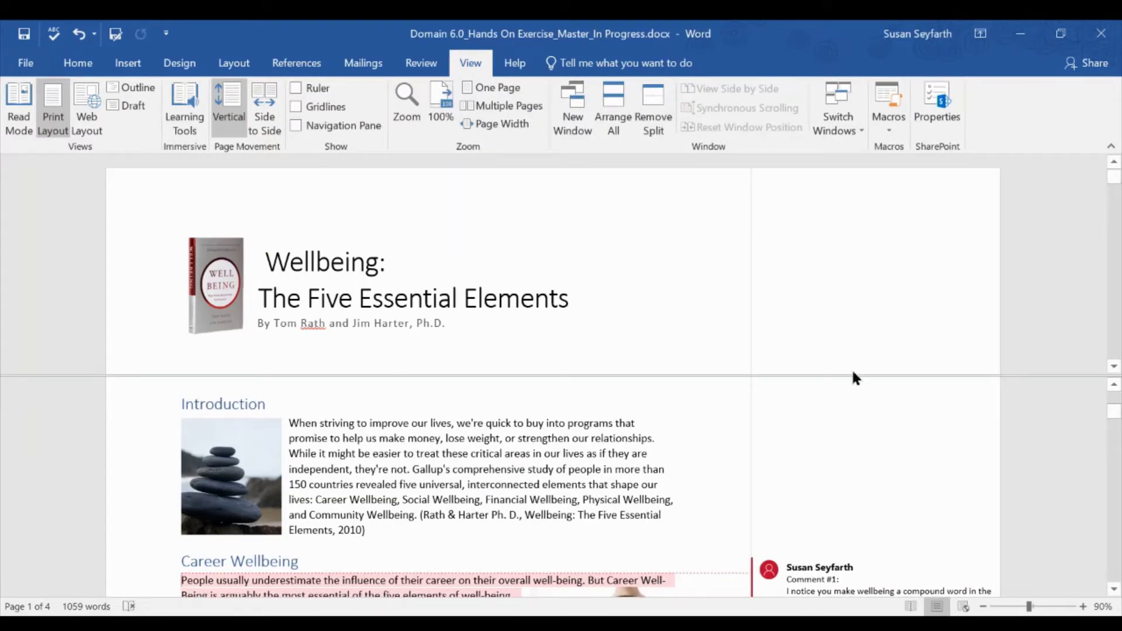
drag(849, 377, 868, 486)
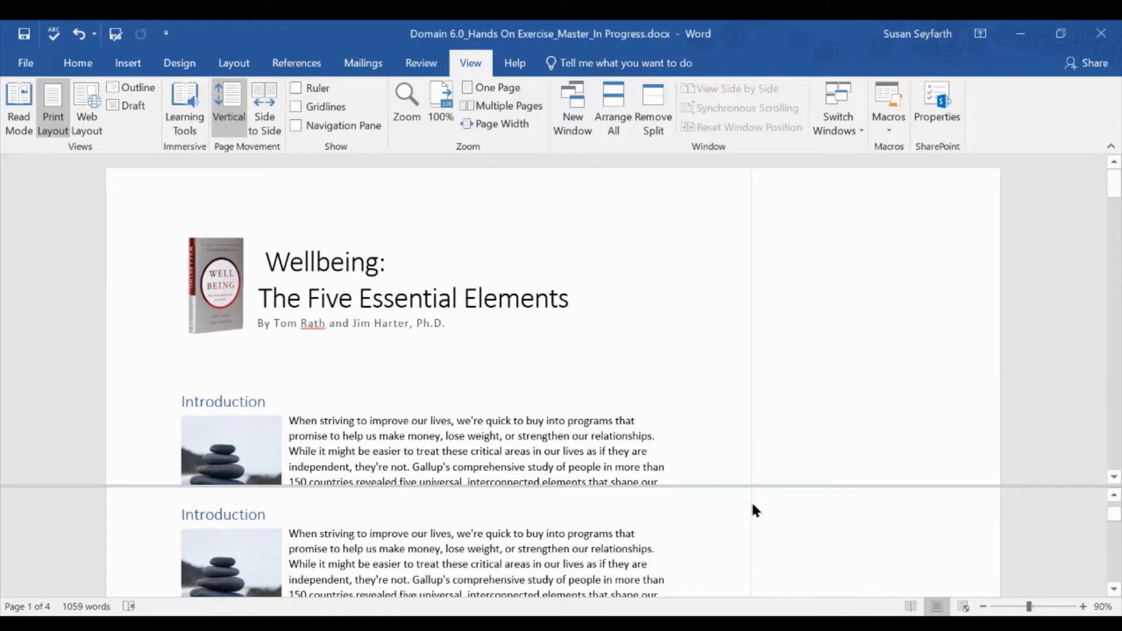
scroll(671, 556, down, 6)
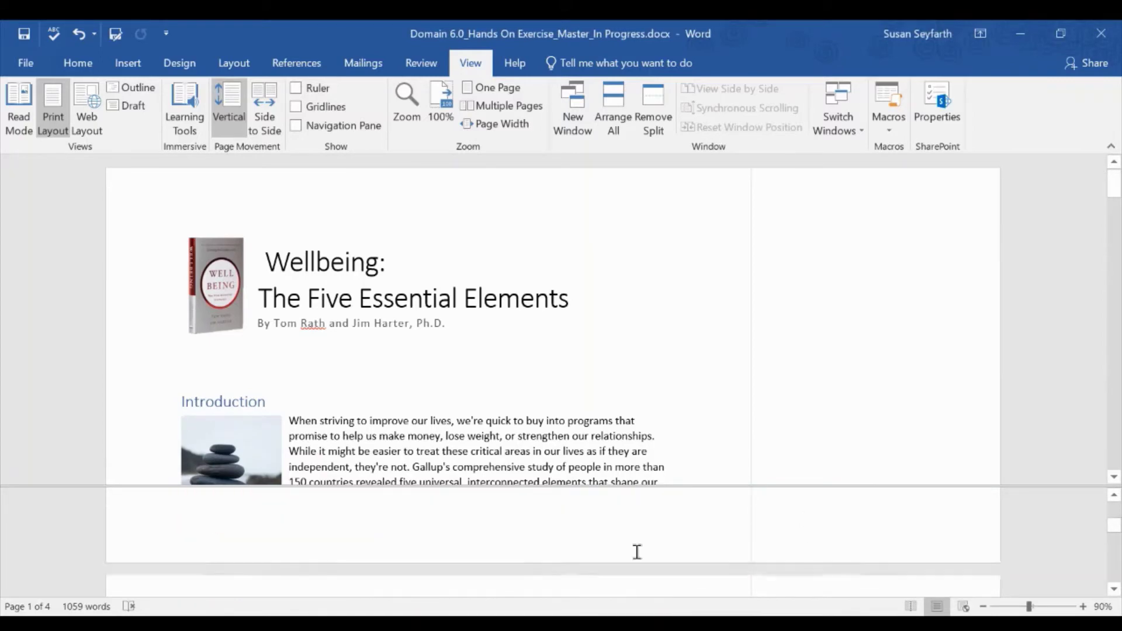
scroll(637, 552, down, 10)
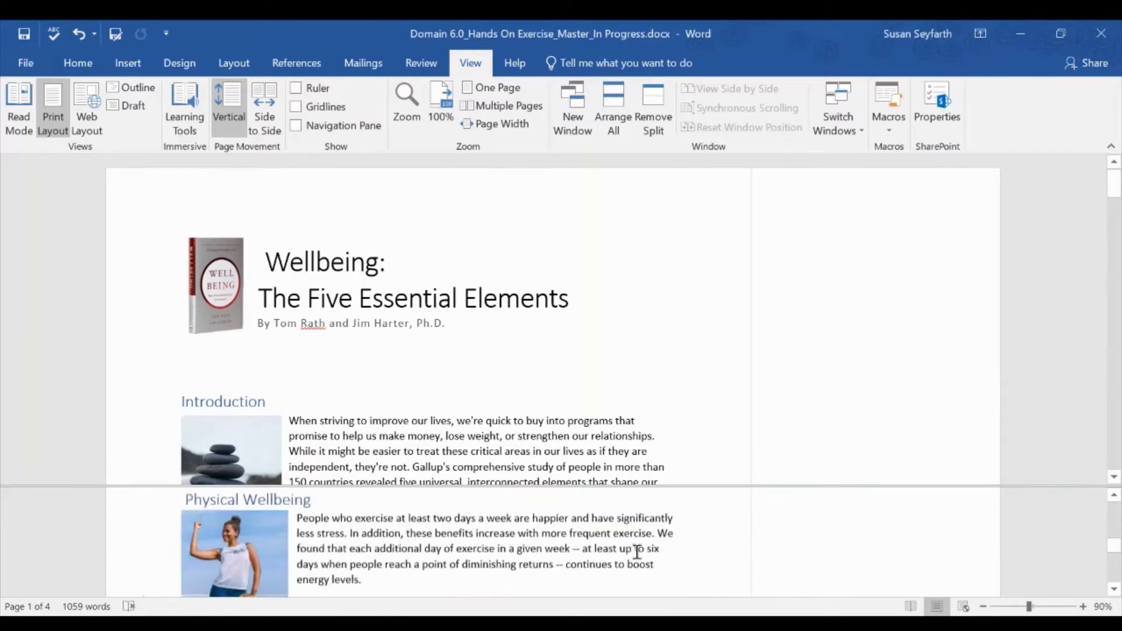
scroll(637, 553, down, 10)
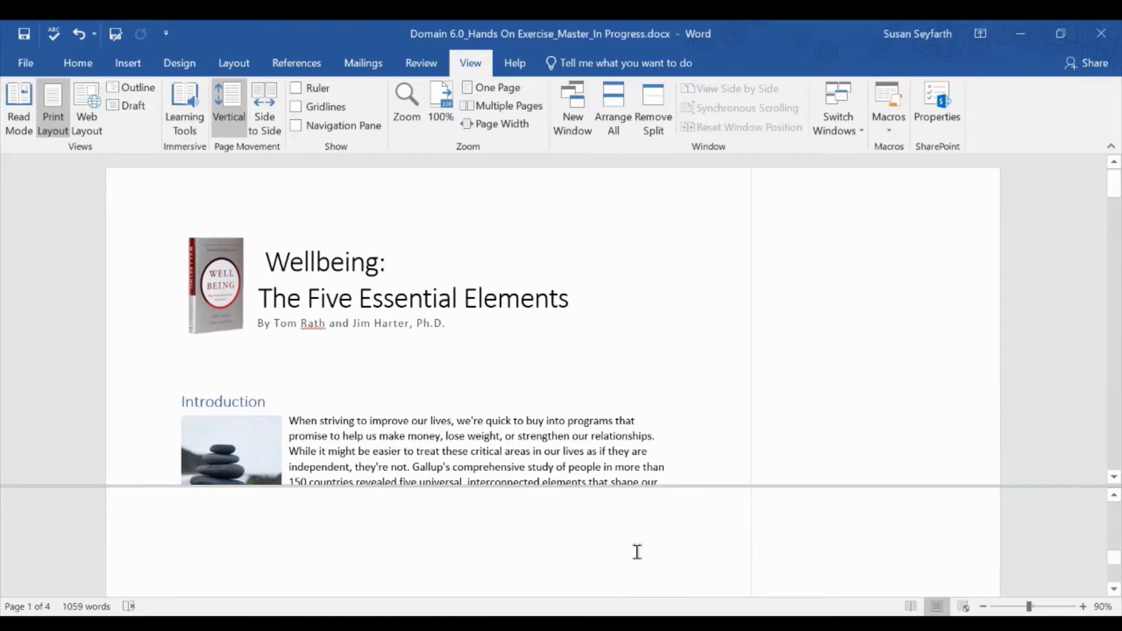
scroll(637, 553, down, 5)
scroll(637, 552, up, 1)
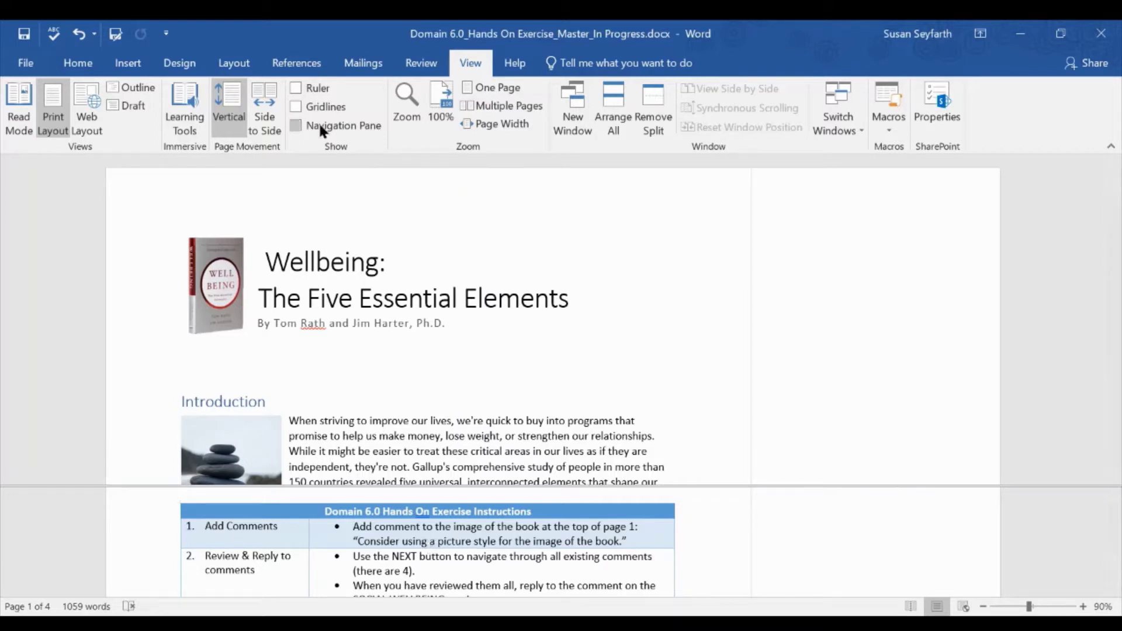
- Select the book picture at the top of page 1 with the Review tab showing
click(409, 62)
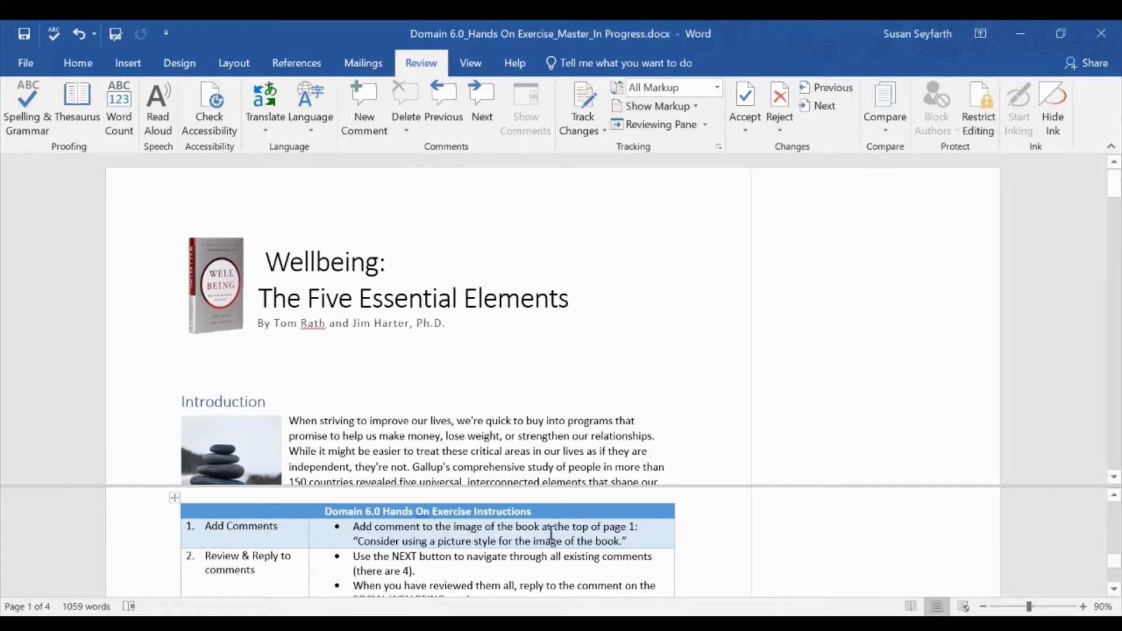
double_click(213, 294)
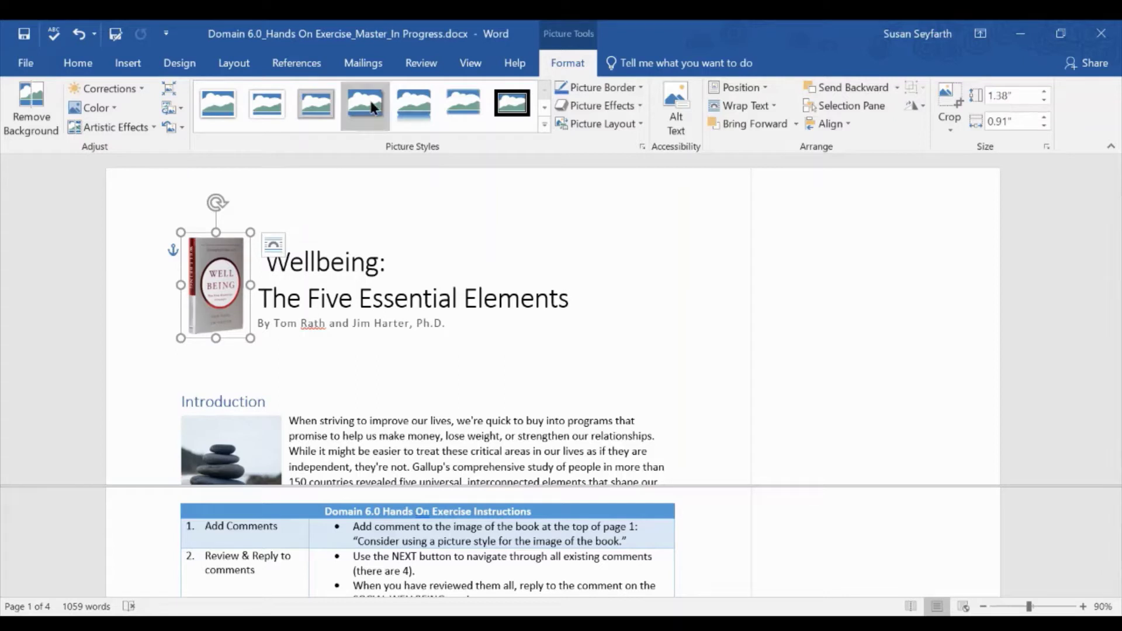
click(427, 65)
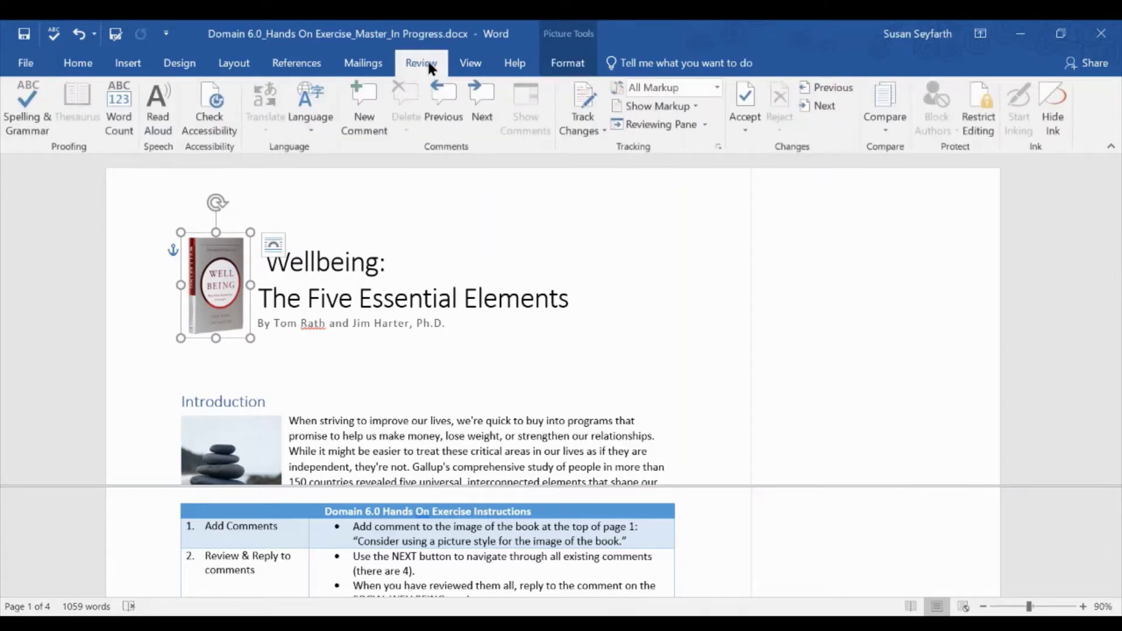
- Comment on the picture: 'Consider using a picture style for the image of the book.'
click(364, 114)
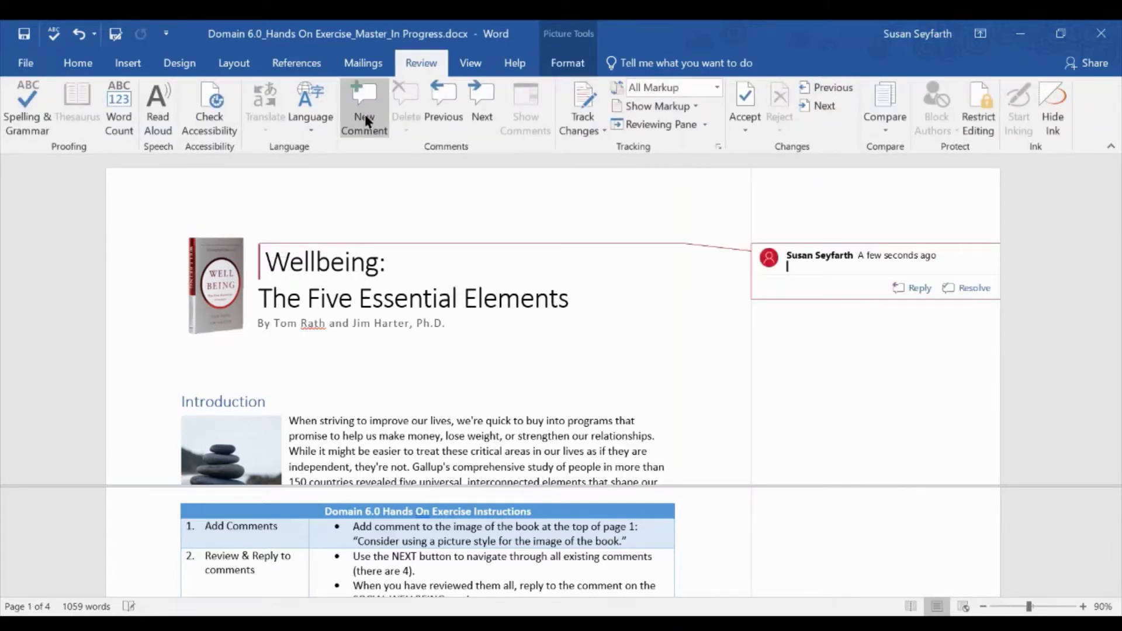
text(Cons)
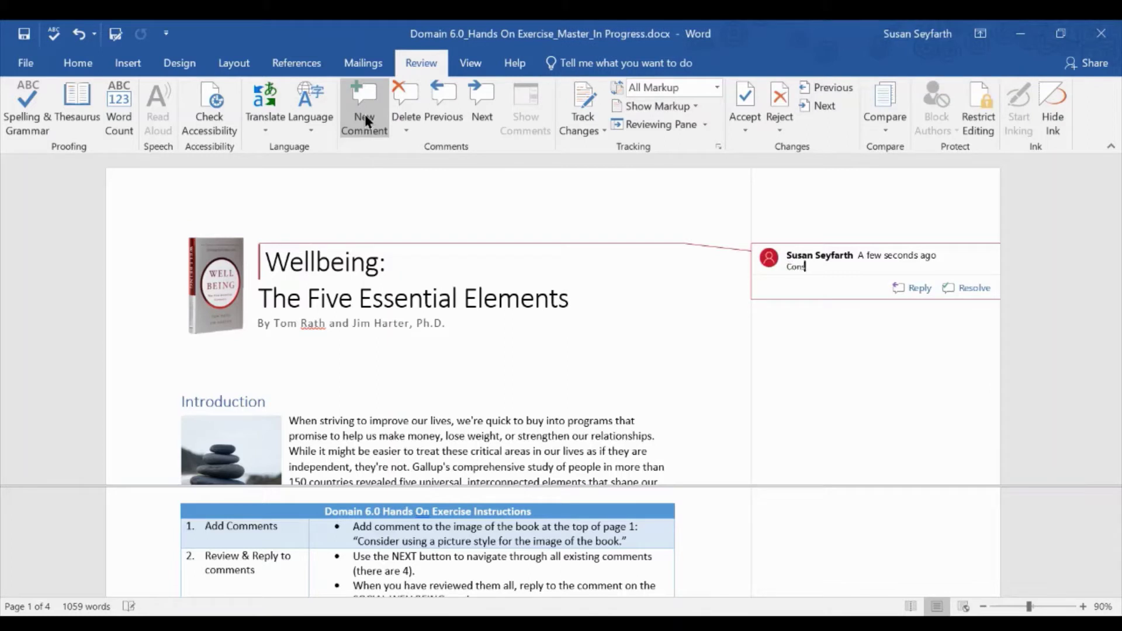
text(uder ysubg a ouctyre sto)
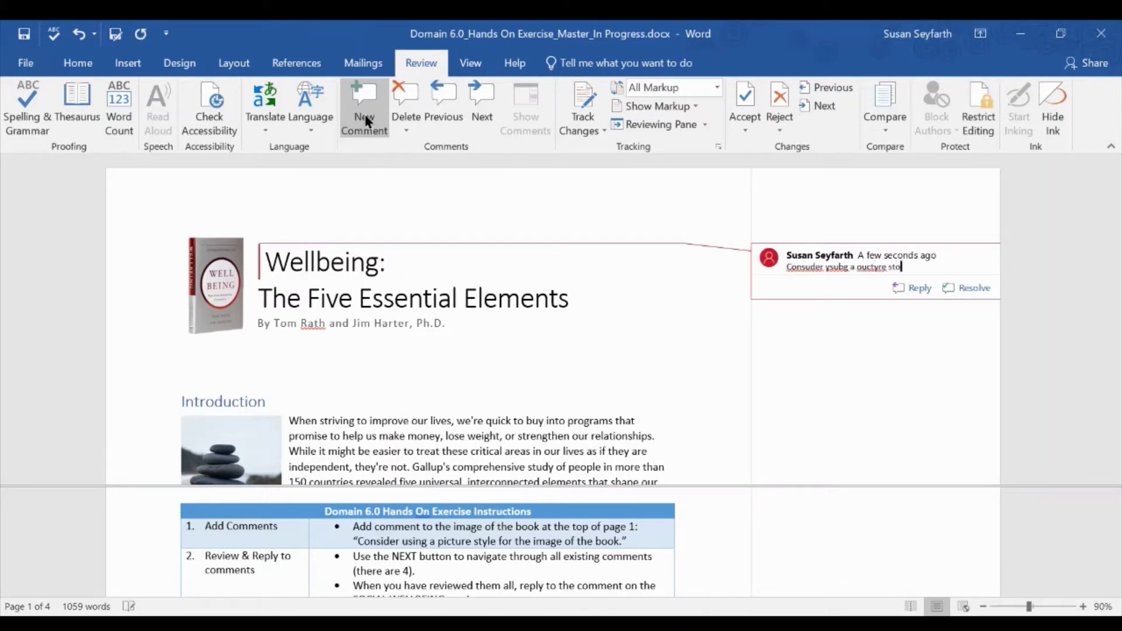
key(BackSpace)
key(BackSpace)
key(BackSpace)
key(BackSpace)
key(BackSpace)
key(BackSpace)
key(BackSpace)
key(BackSpace)
key(BackSpace)
key(BackSpace)
key(BackSpace)
key(BackSpace)
key(BackSpace)
key(BackSpace)
key(BackSpace)
key(BackSpace)
key(BackSpace)
key(BackSpace)
key(BackSpace)
key(BackSpace)
text(ider)
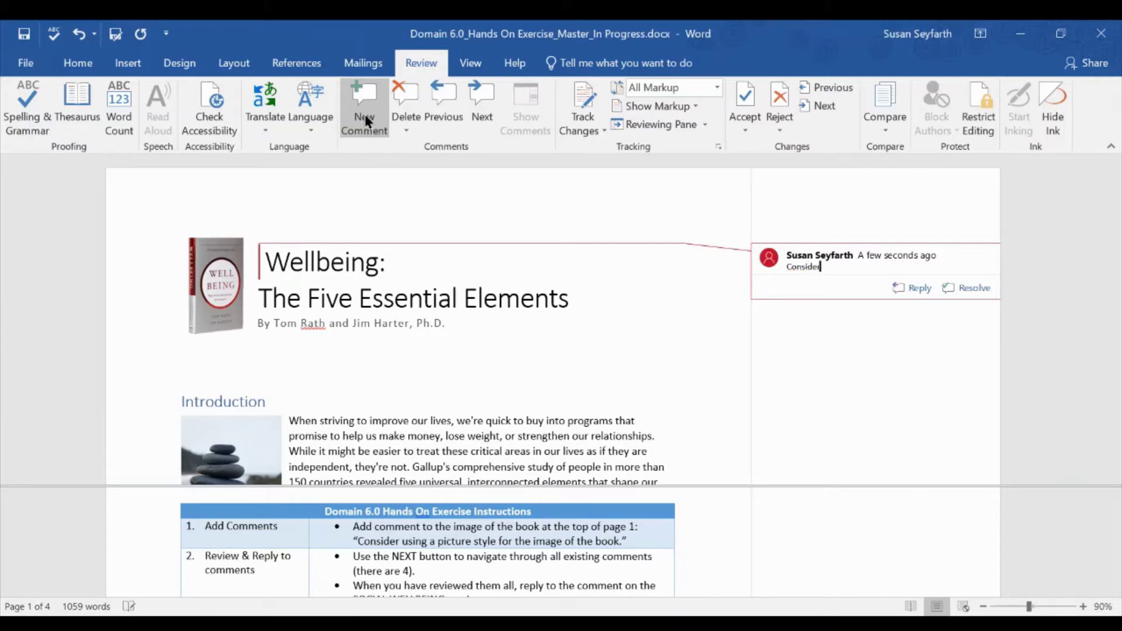
text( using a picture style for the image of)
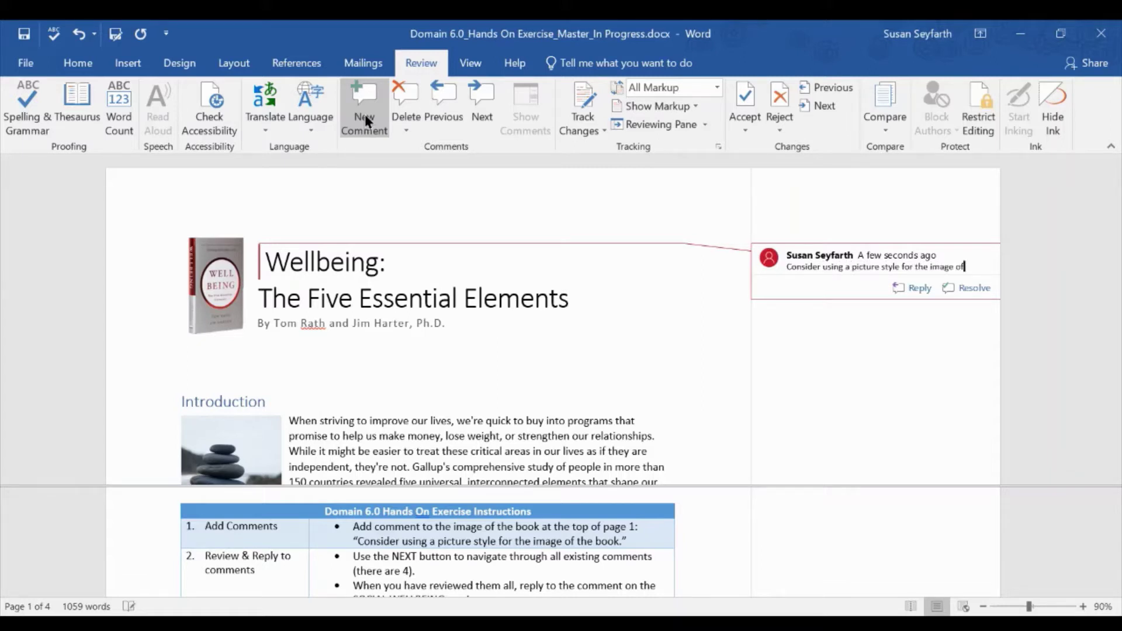
text( the book.)
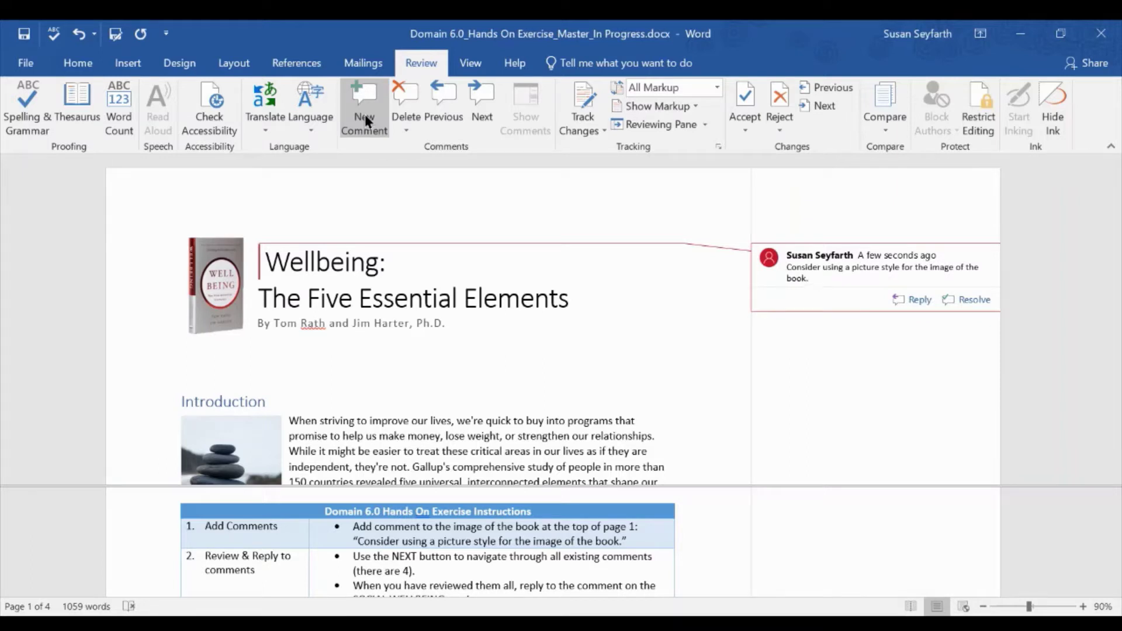
scroll(462, 529, down, 1)
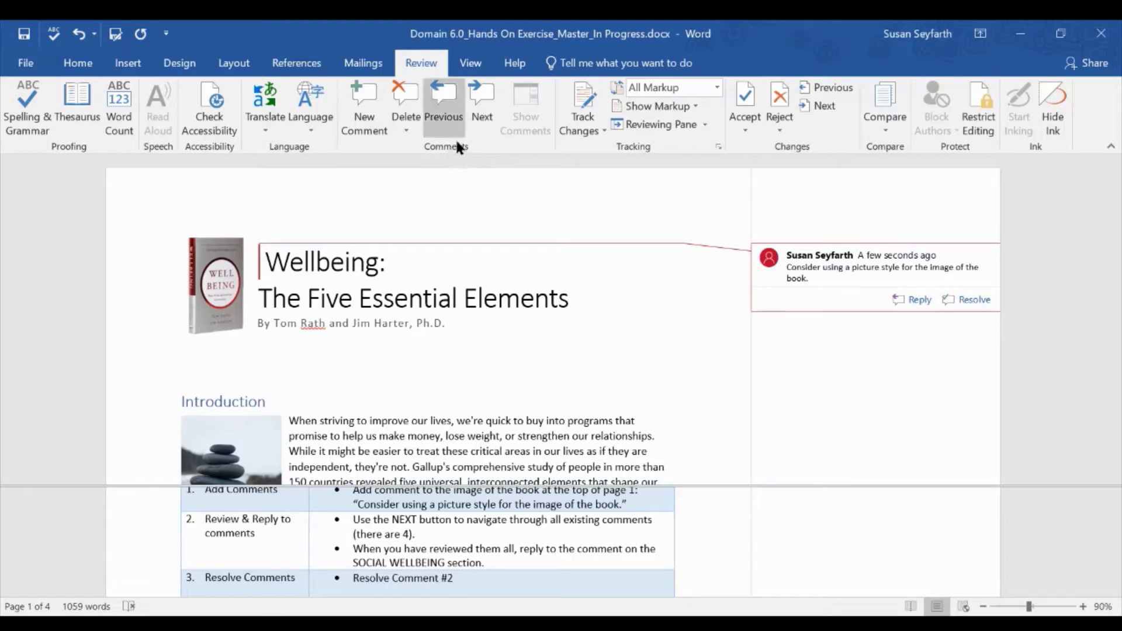
- Step through Comments #1 to #4 and wrap around to the new book image comment
click(487, 100)
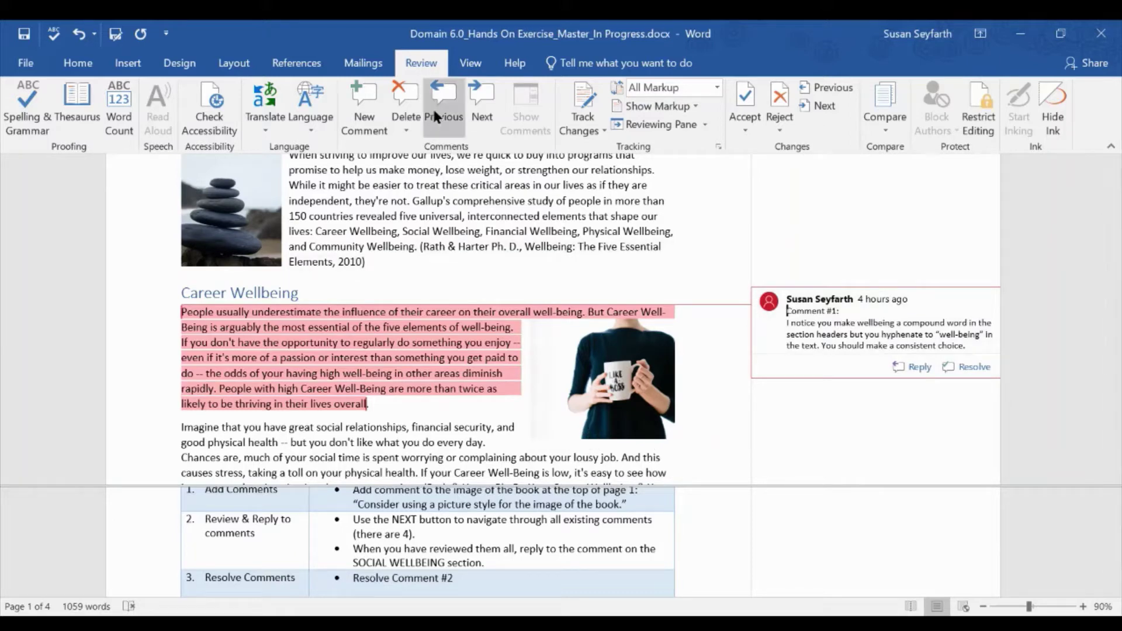
click(489, 107)
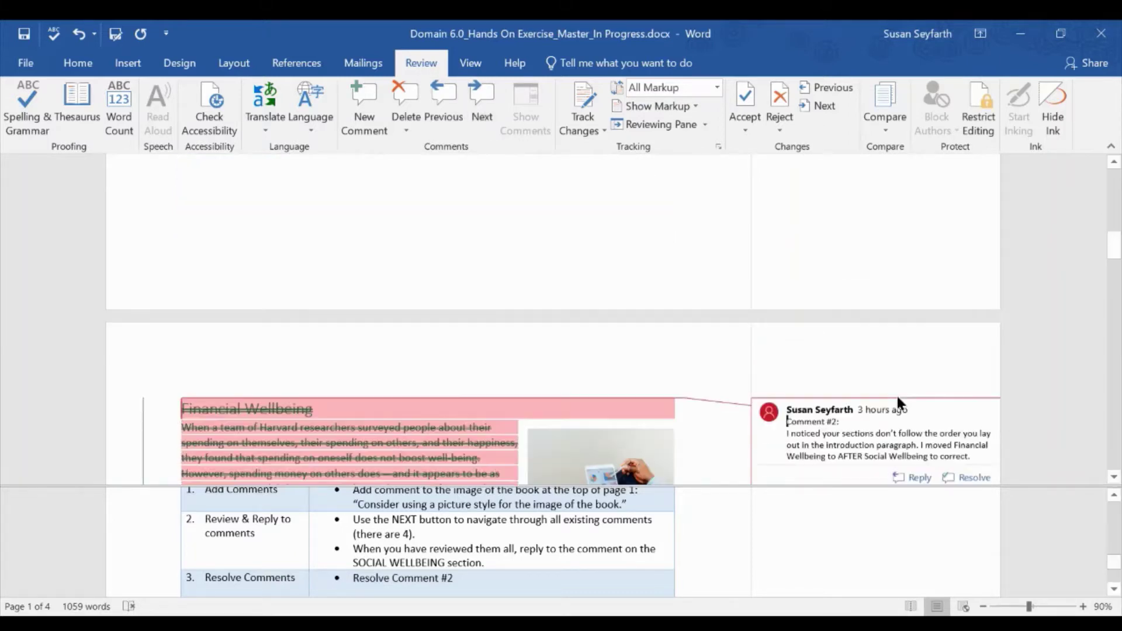
scroll(897, 394, down, 2)
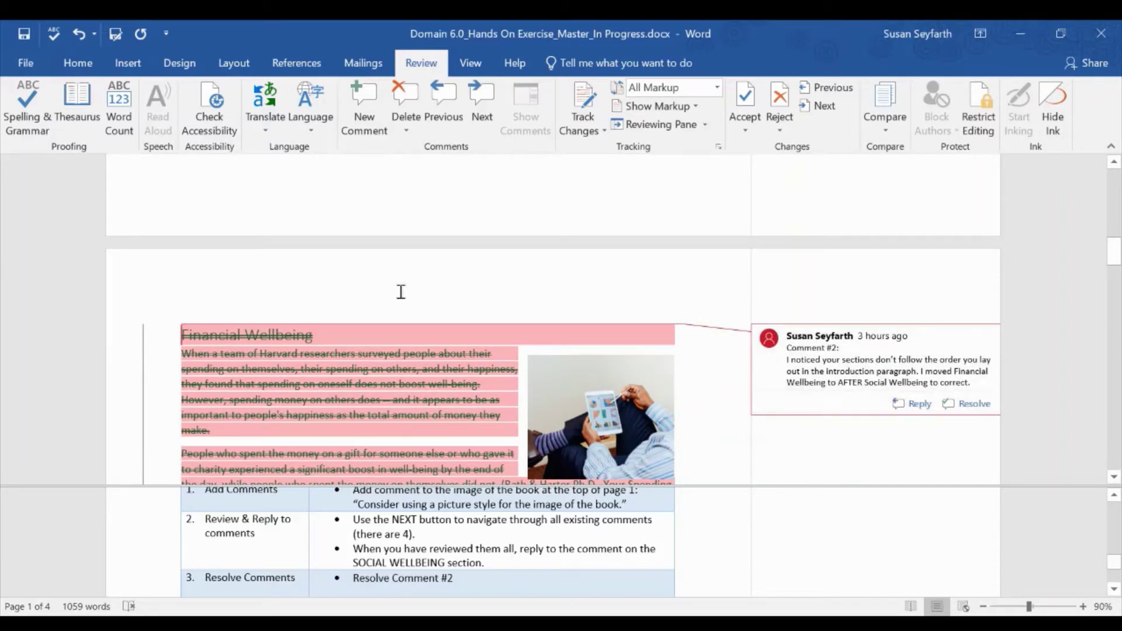
click(476, 117)
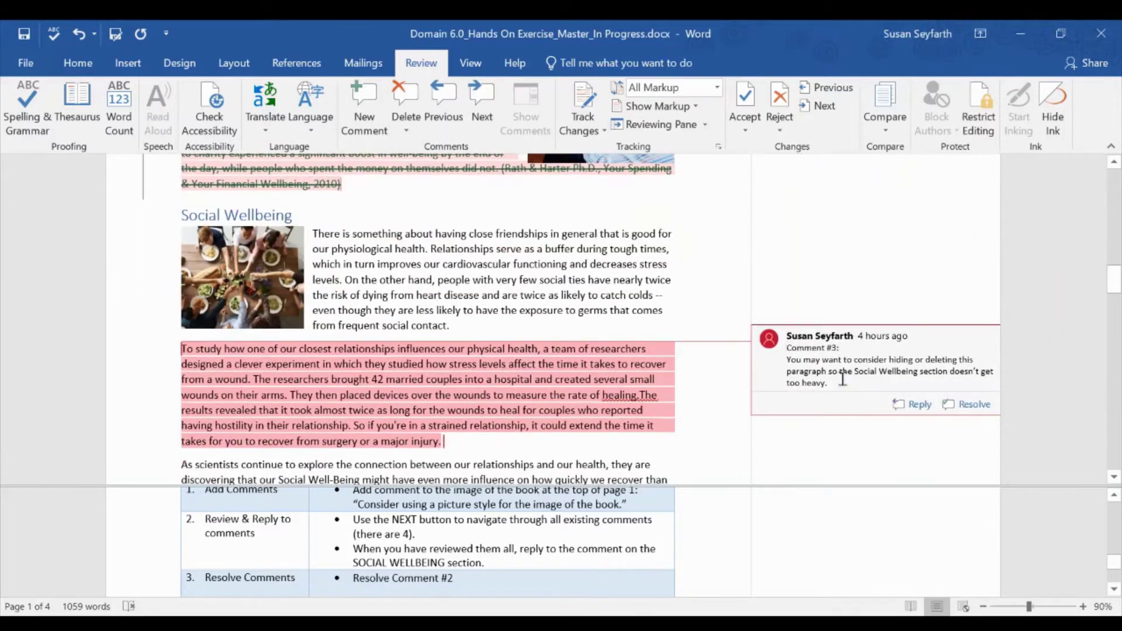
click(483, 114)
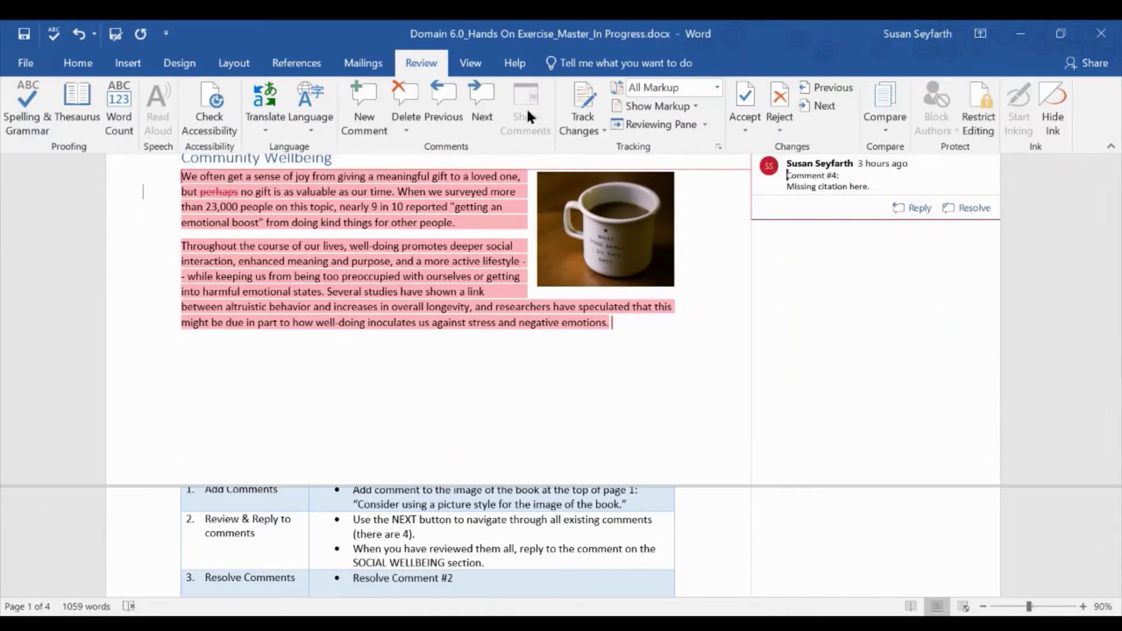
click(480, 112)
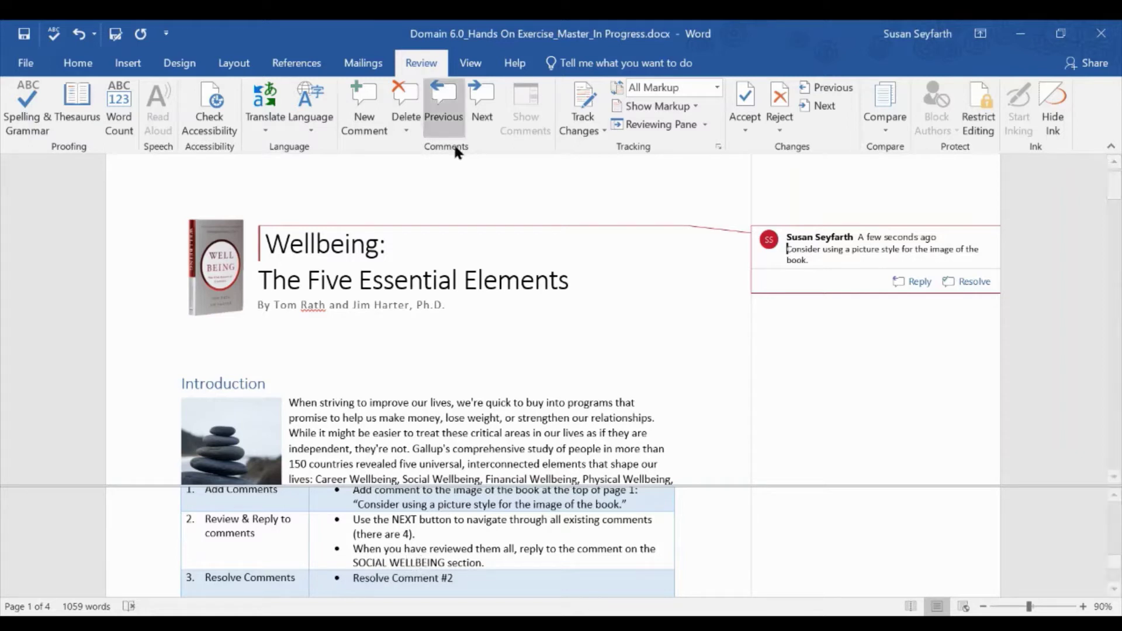
- Cycle again through Comments #1 and #2 to reach Comment #3 on Social Wellbeing
click(478, 112)
click(479, 111)
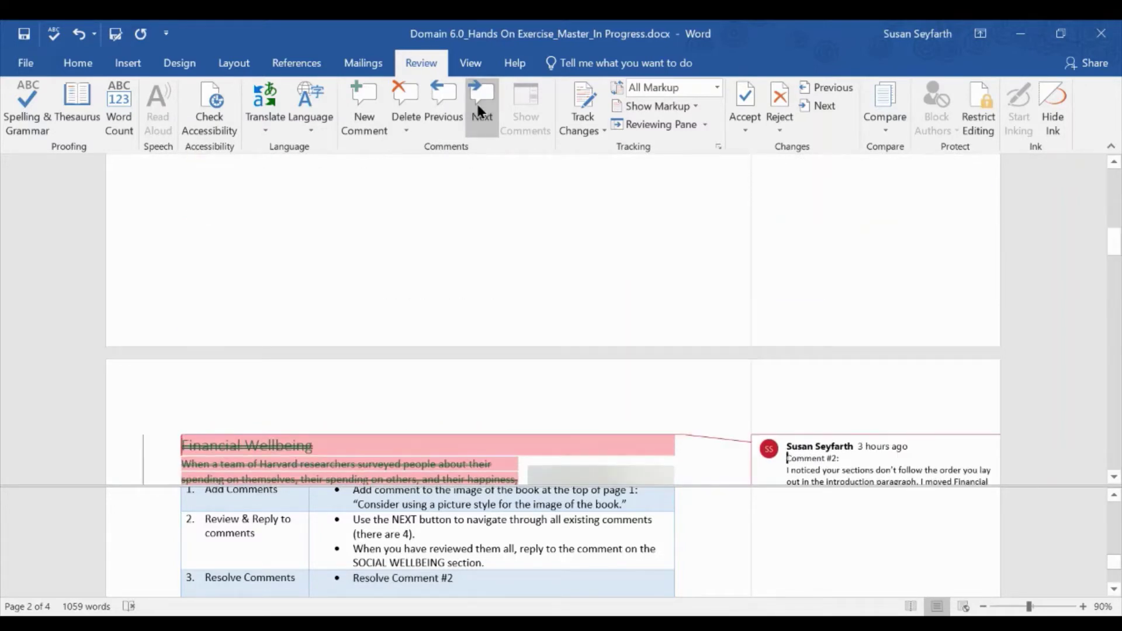
click(479, 111)
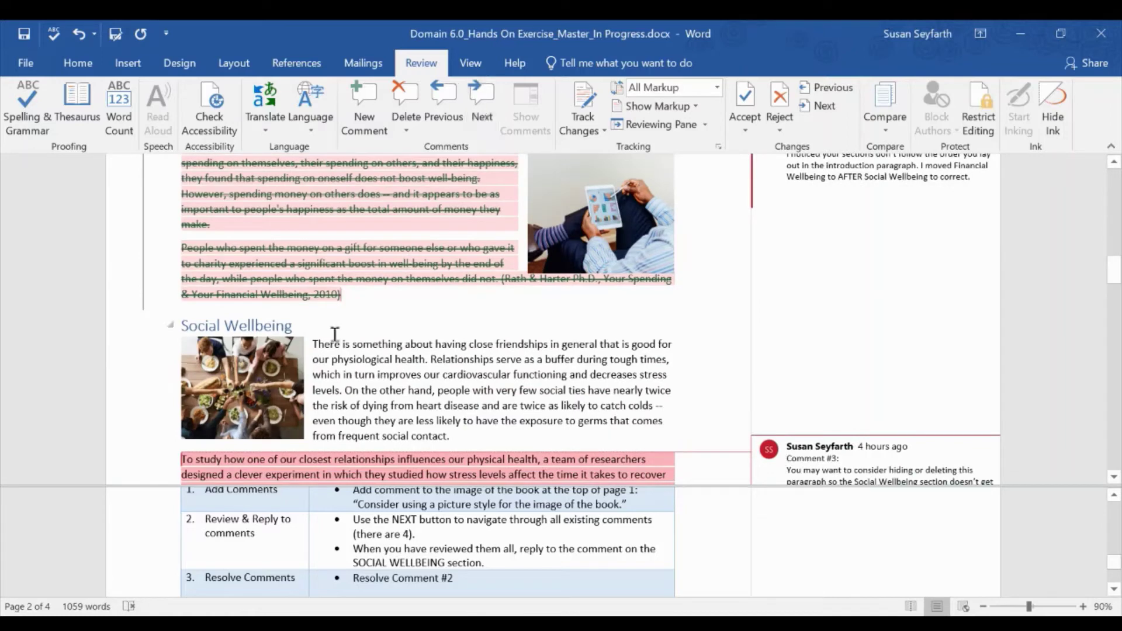
scroll(910, 388, down, 3)
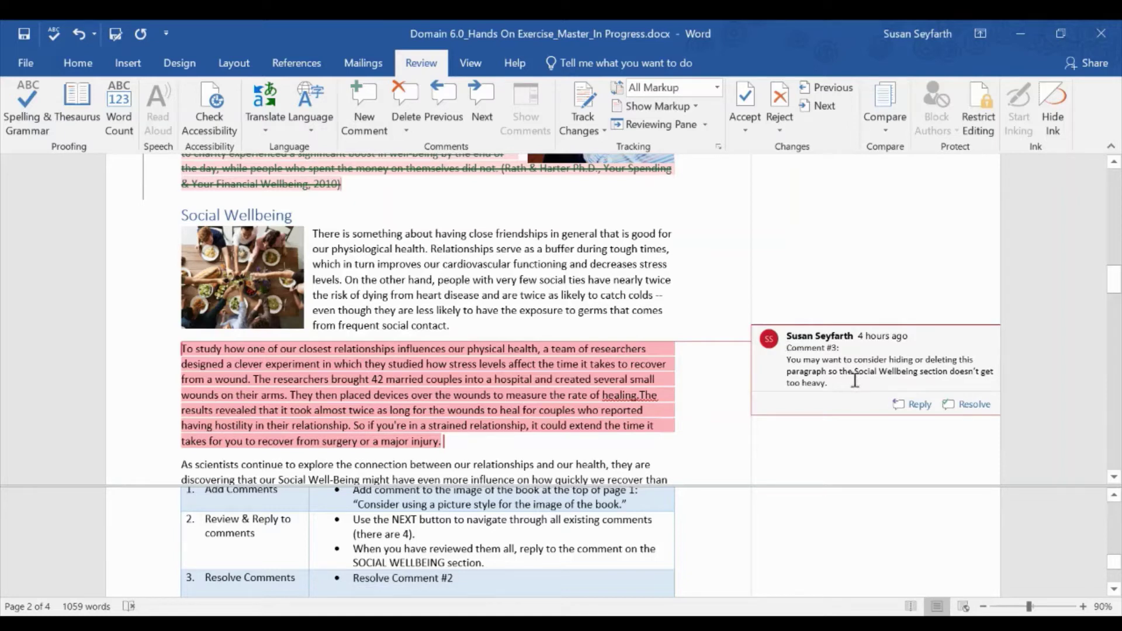
- Reply to Comment #3 with 'Nice catch. I'll consider it.'
click(907, 406)
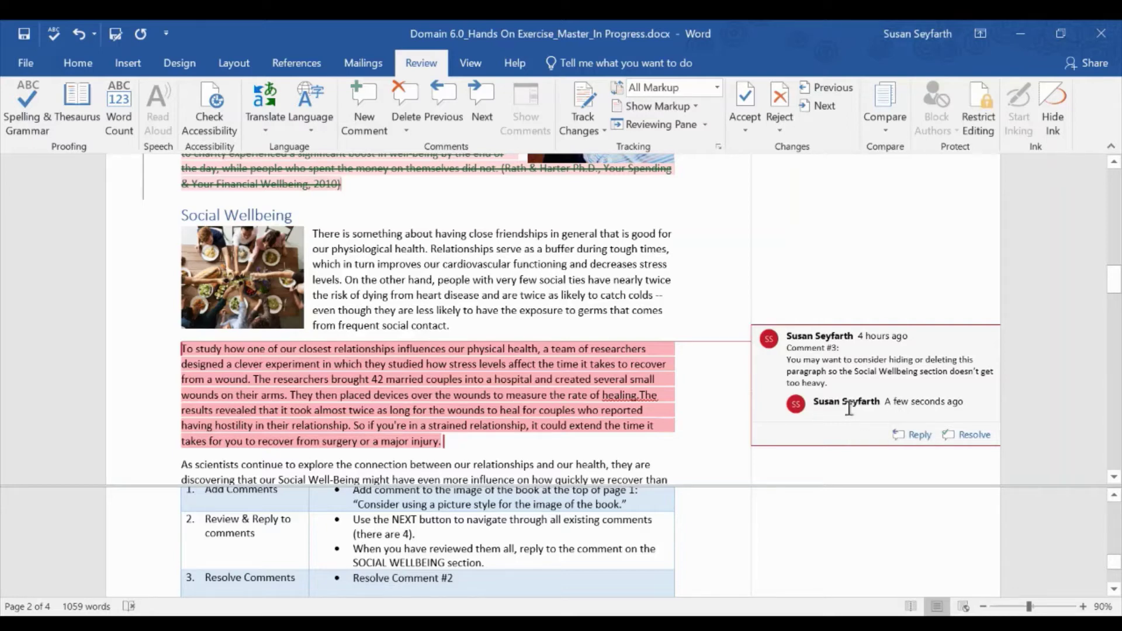
text(Ni)
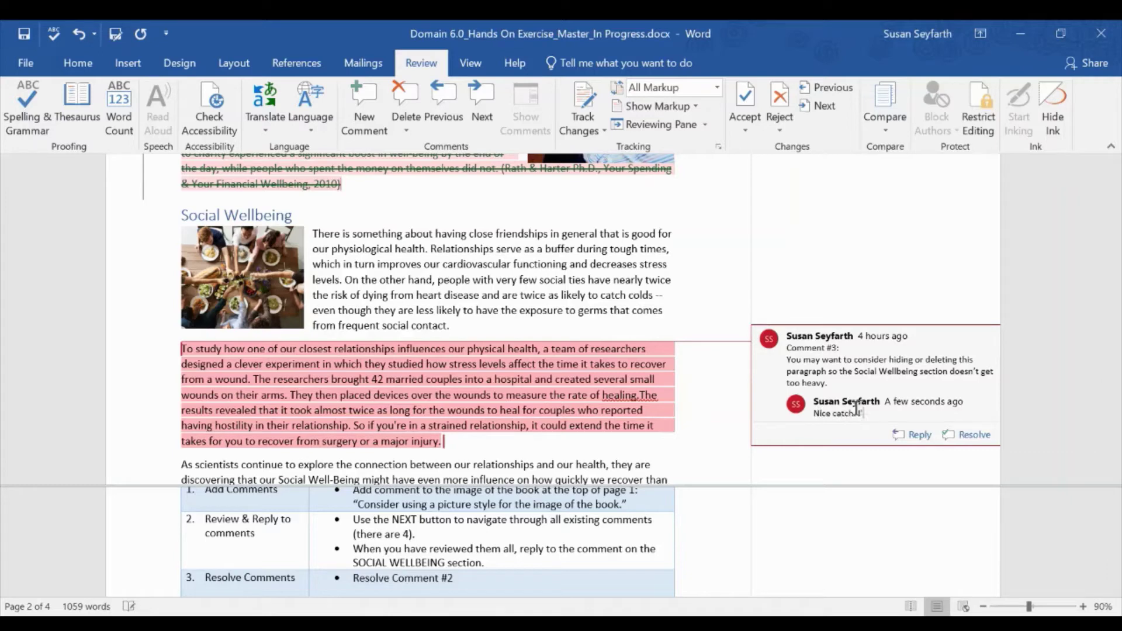
text(ce catch. I'll consider it.)
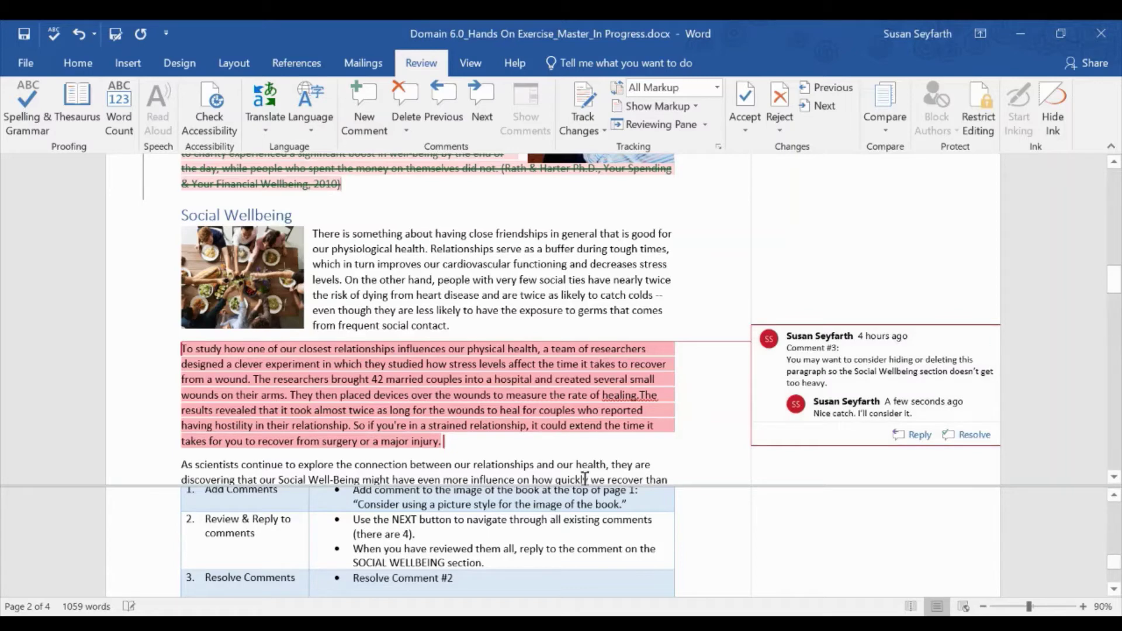
scroll(391, 538, down, 3)
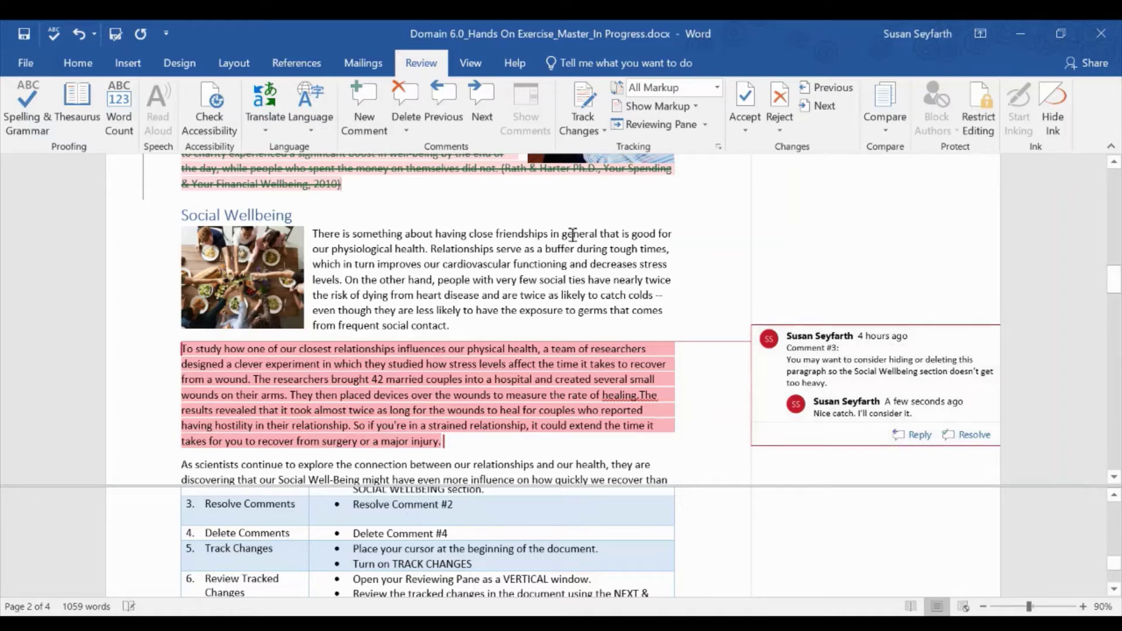
- Resolve Comment #2 on Financial Wellbeing section order, then return to Comment #3
click(443, 101)
click(450, 95)
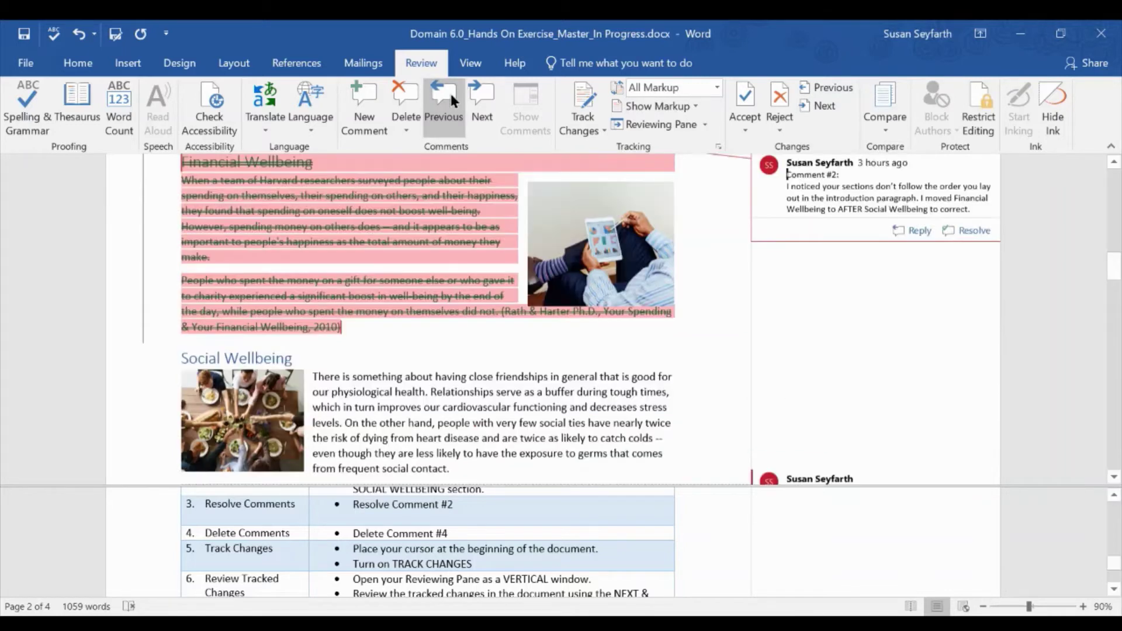
scroll(949, 247, up, 2)
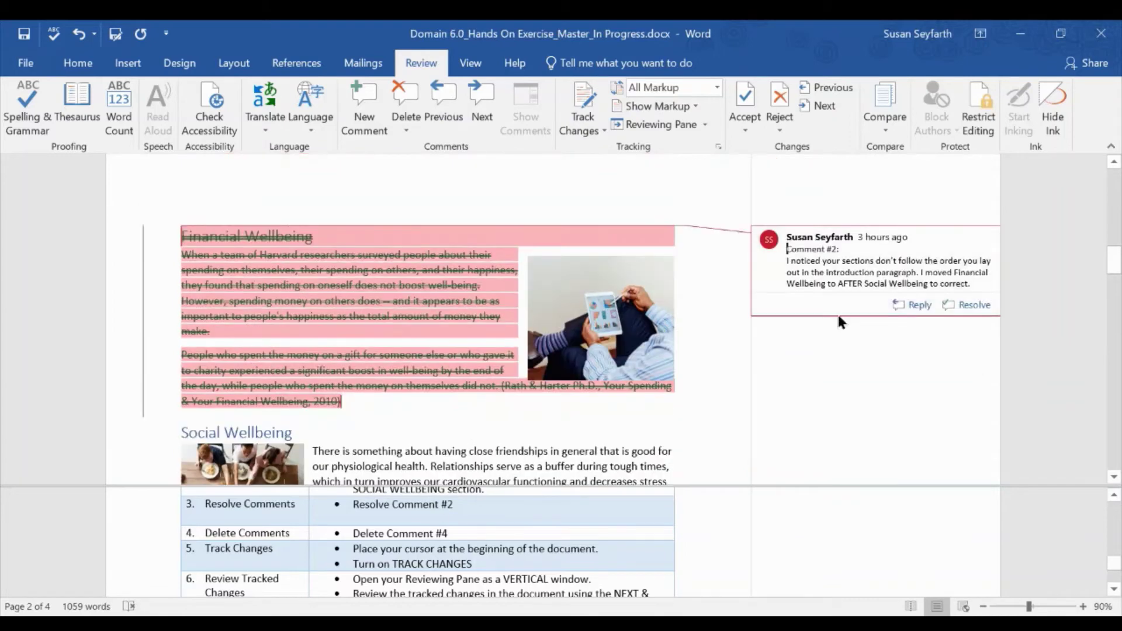
click(974, 306)
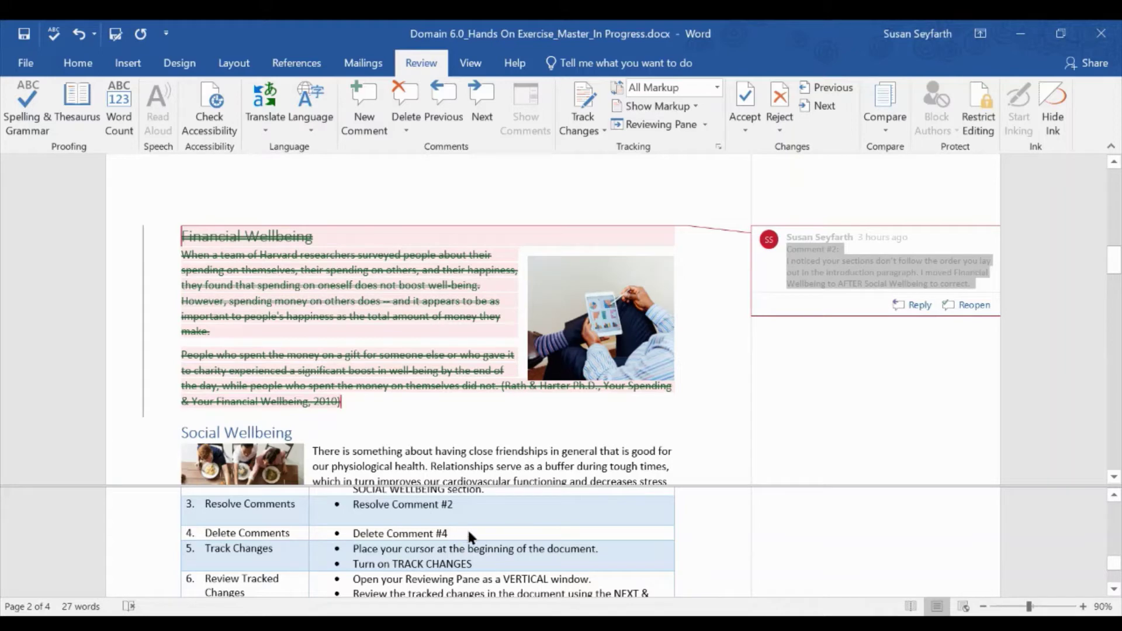
click(483, 104)
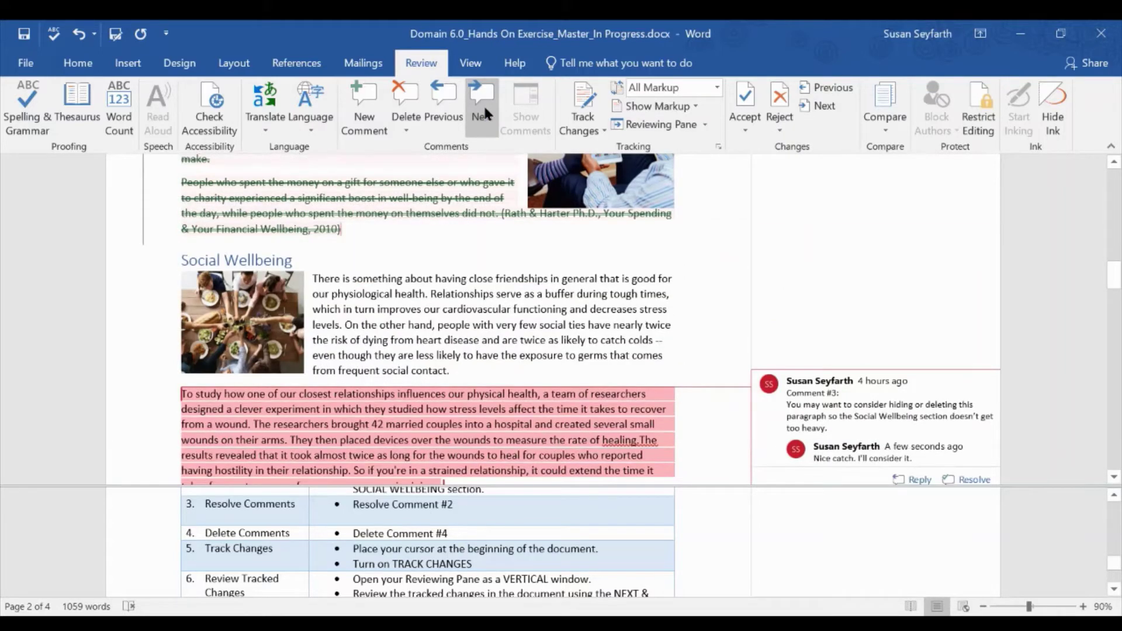
- Delete Comment #4, 'Missing citation here.', on the Community Wellbeing paragraph
click(483, 104)
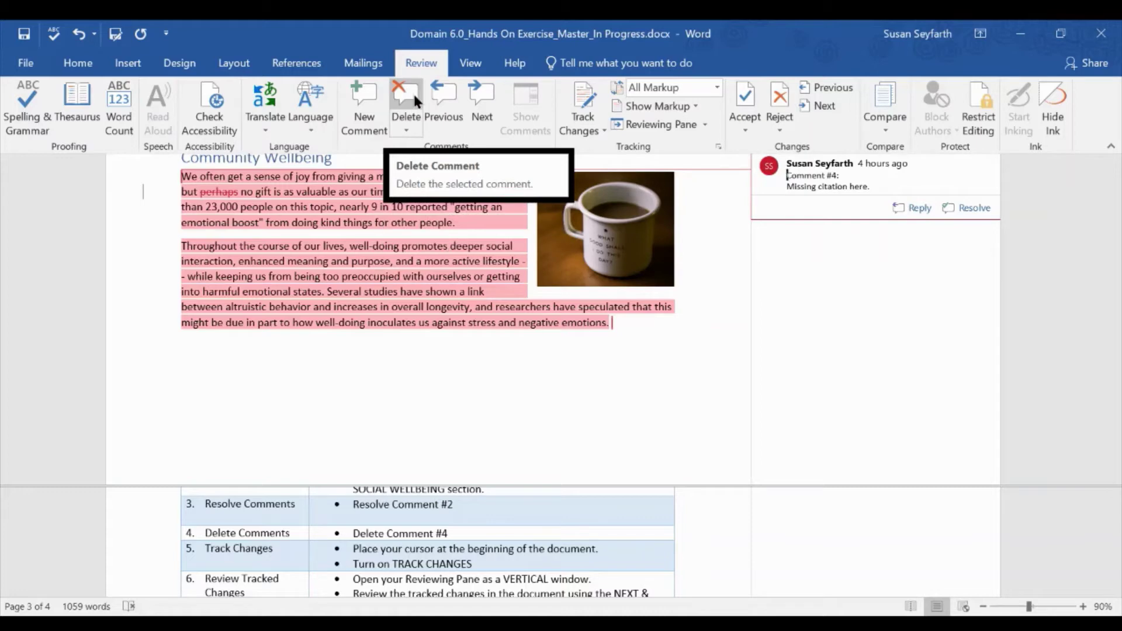
click(412, 131)
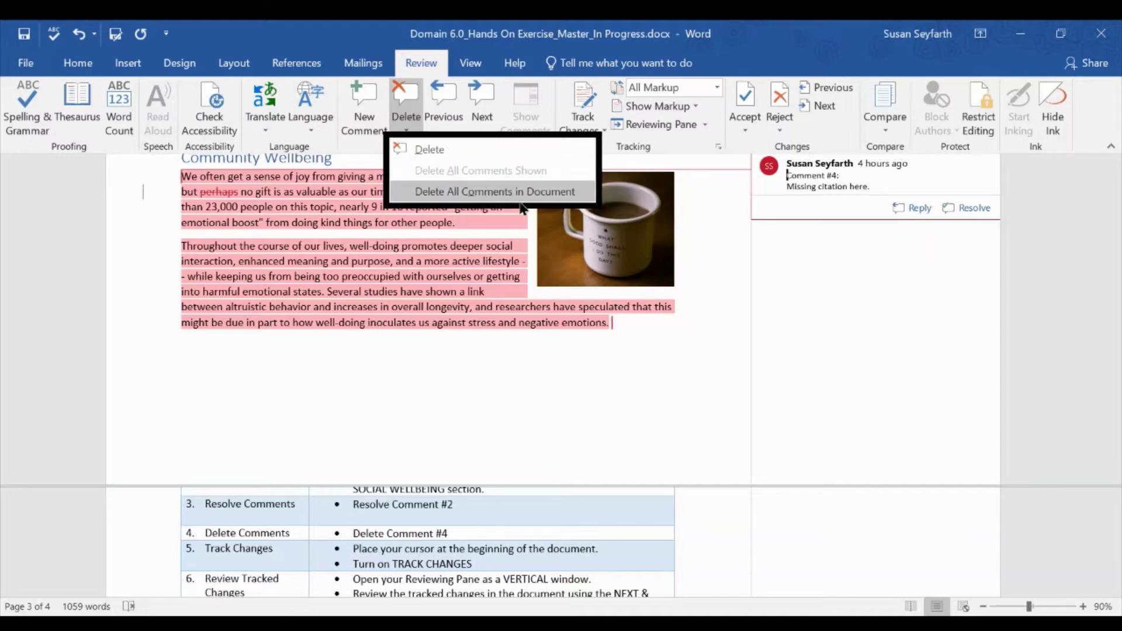
click(428, 150)
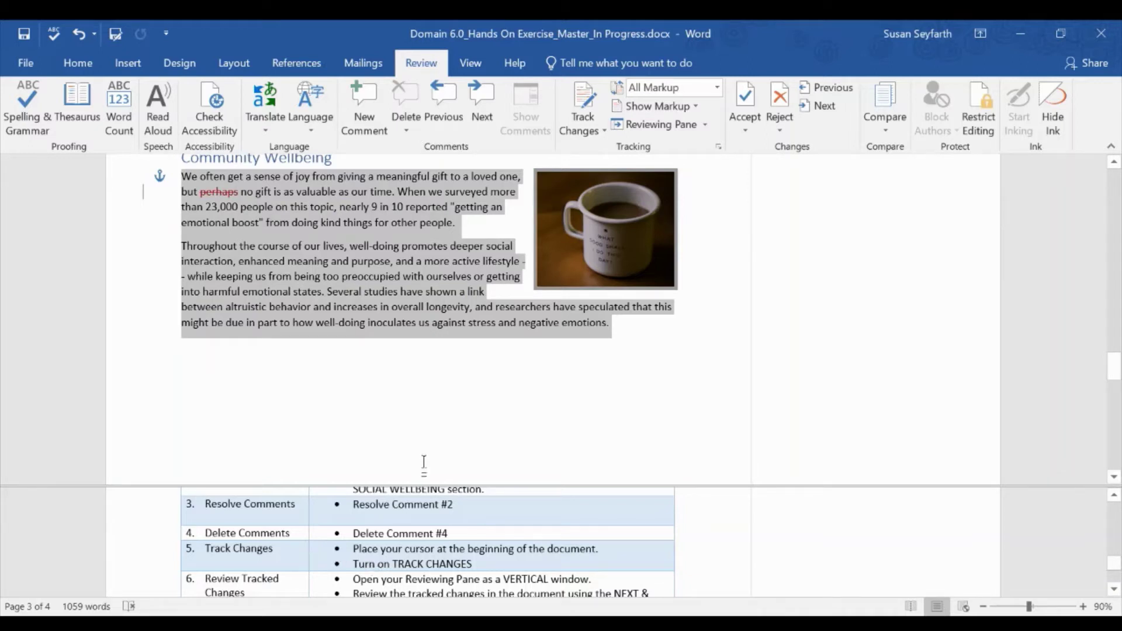
- Place the cursor at the start of the title and turn on Track Changes
scroll(450, 376, up, 10)
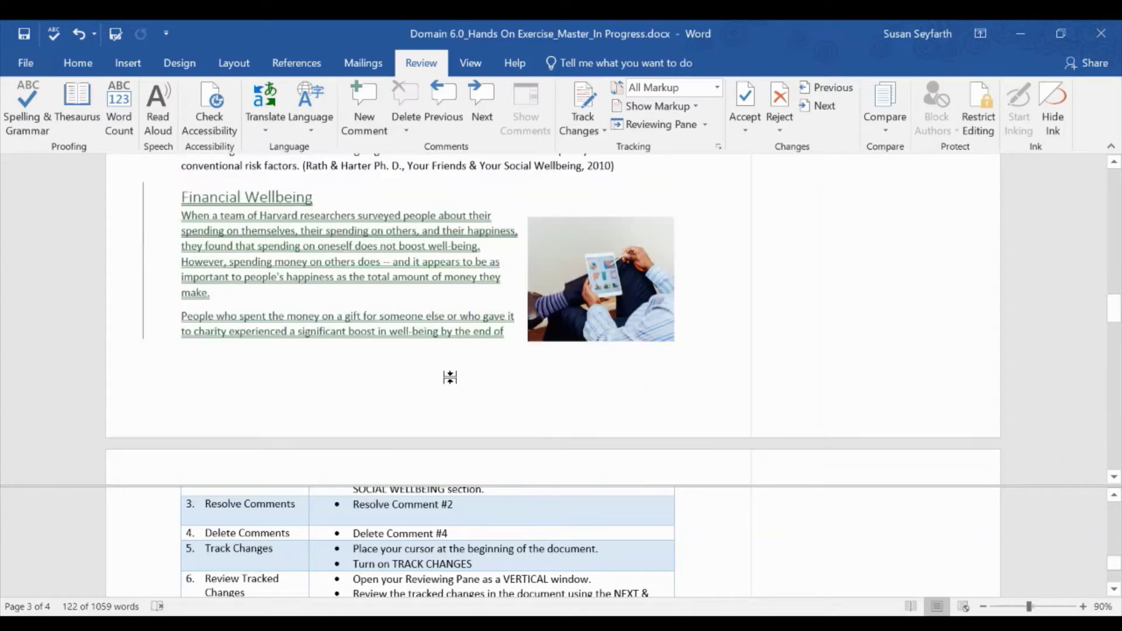
scroll(450, 377, up, 15)
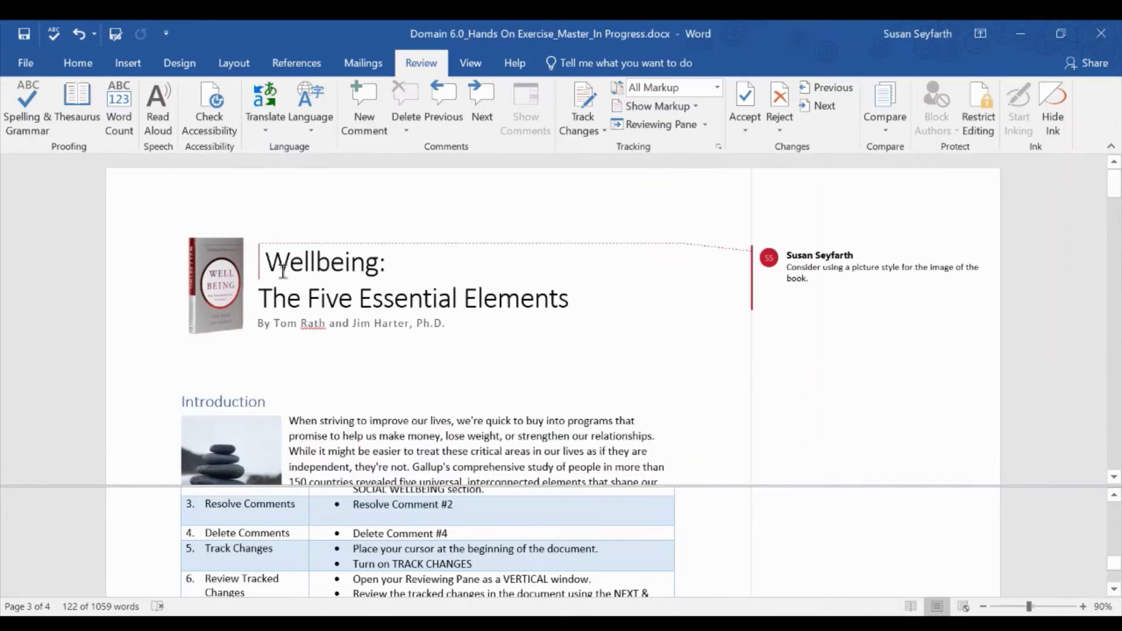
click(267, 261)
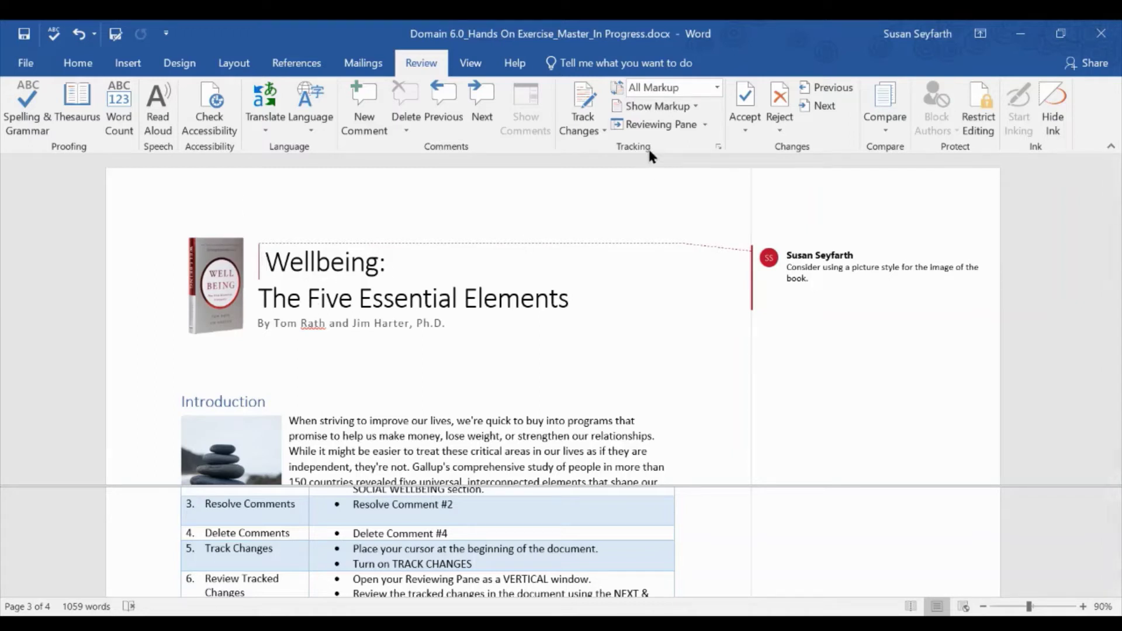
click(600, 129)
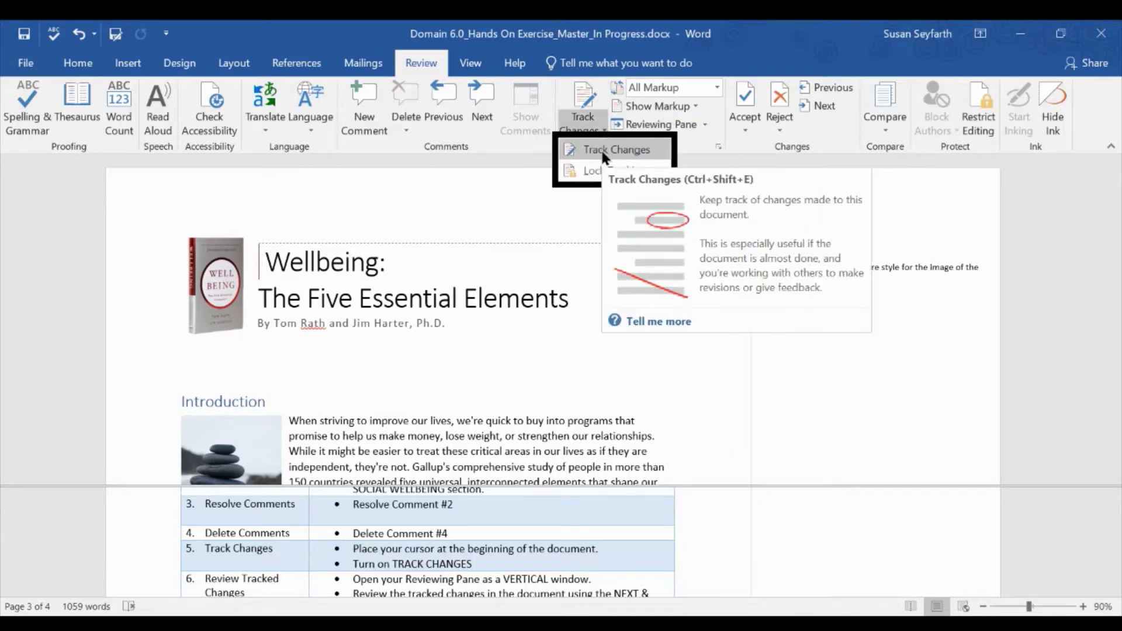
click(603, 151)
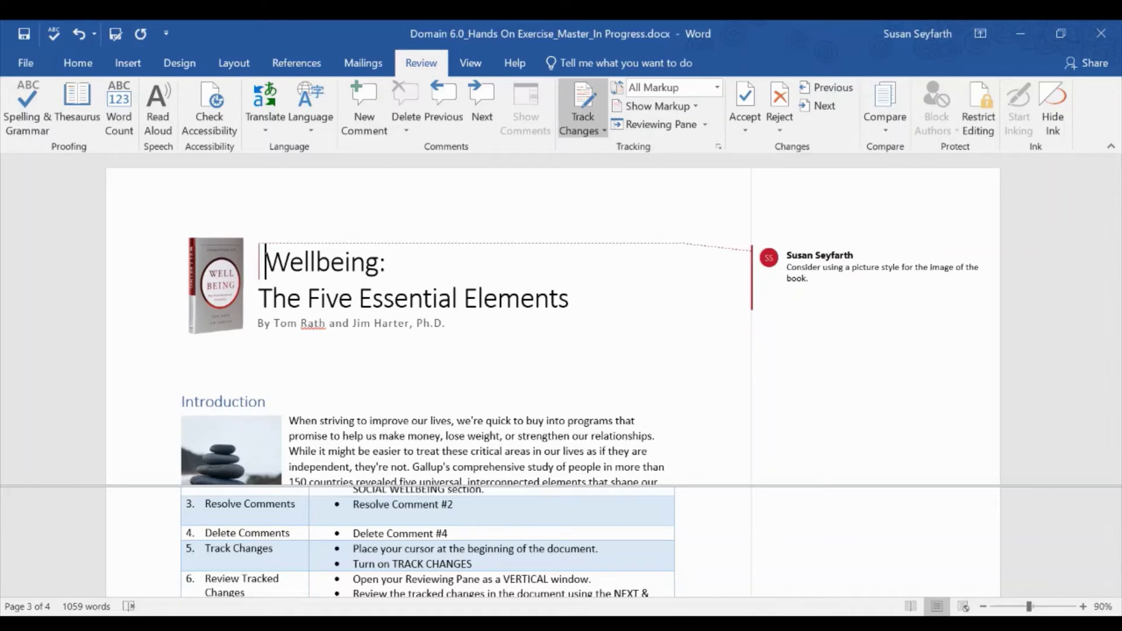
scroll(476, 549, down, 1)
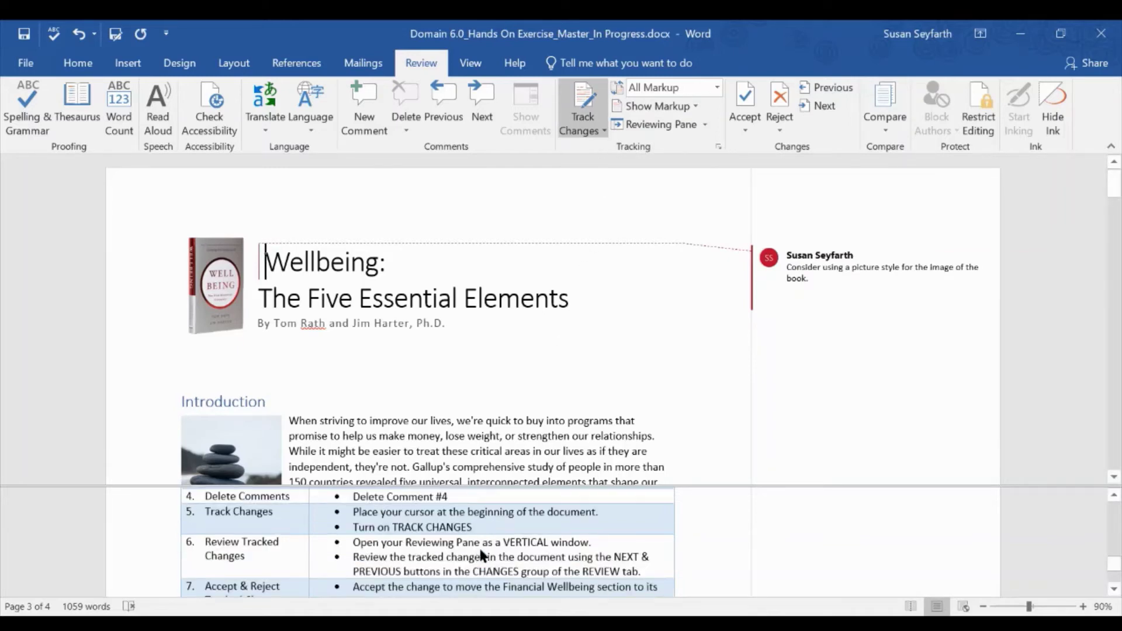
scroll(483, 554, down, 1)
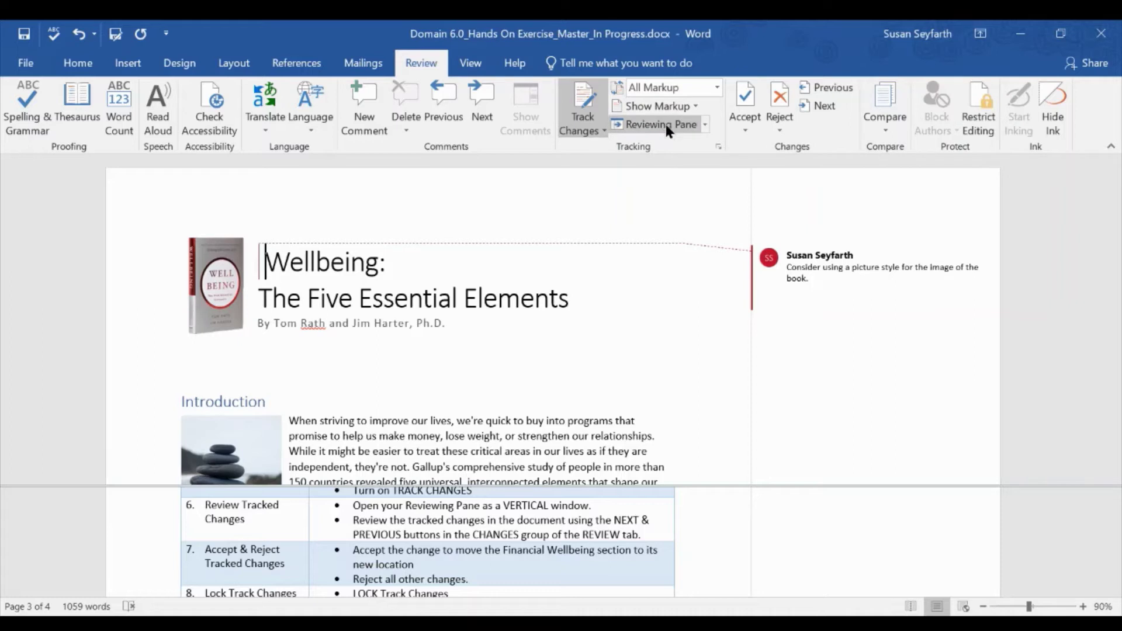
- Show the vertical Reviewing Pane with 9 revisions and jump to the Career Wellbeing change
click(704, 124)
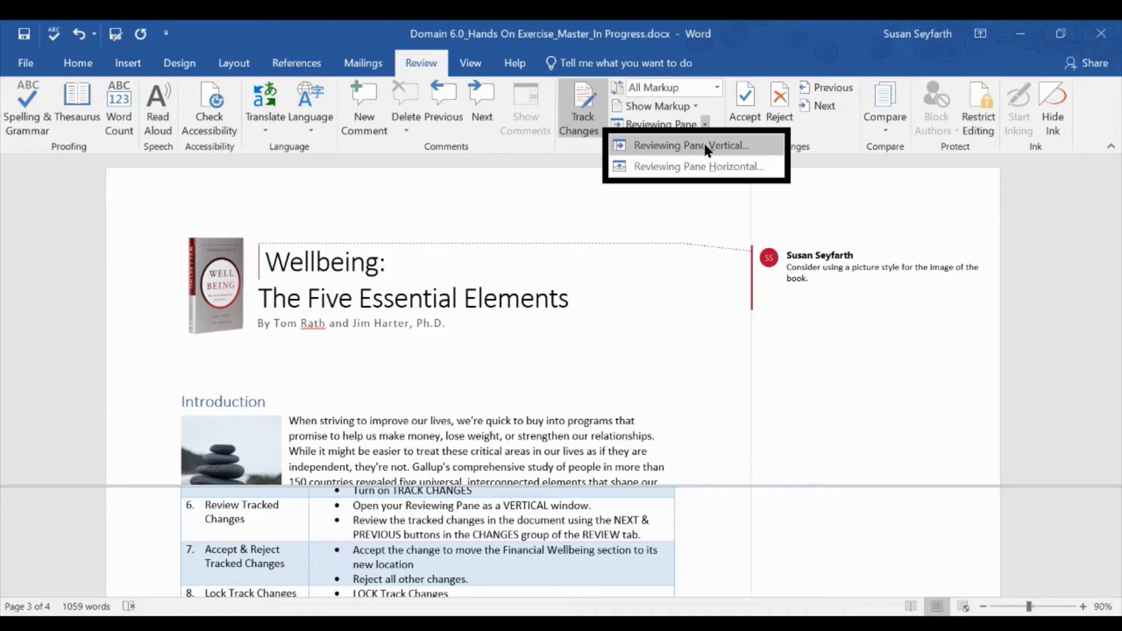
click(704, 144)
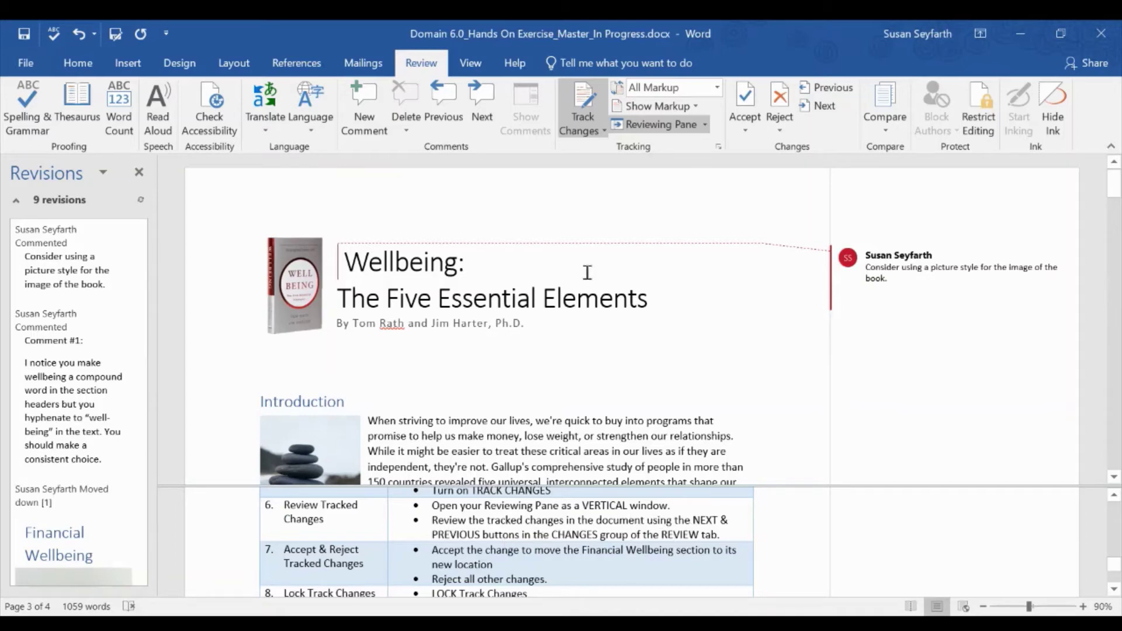
click(820, 107)
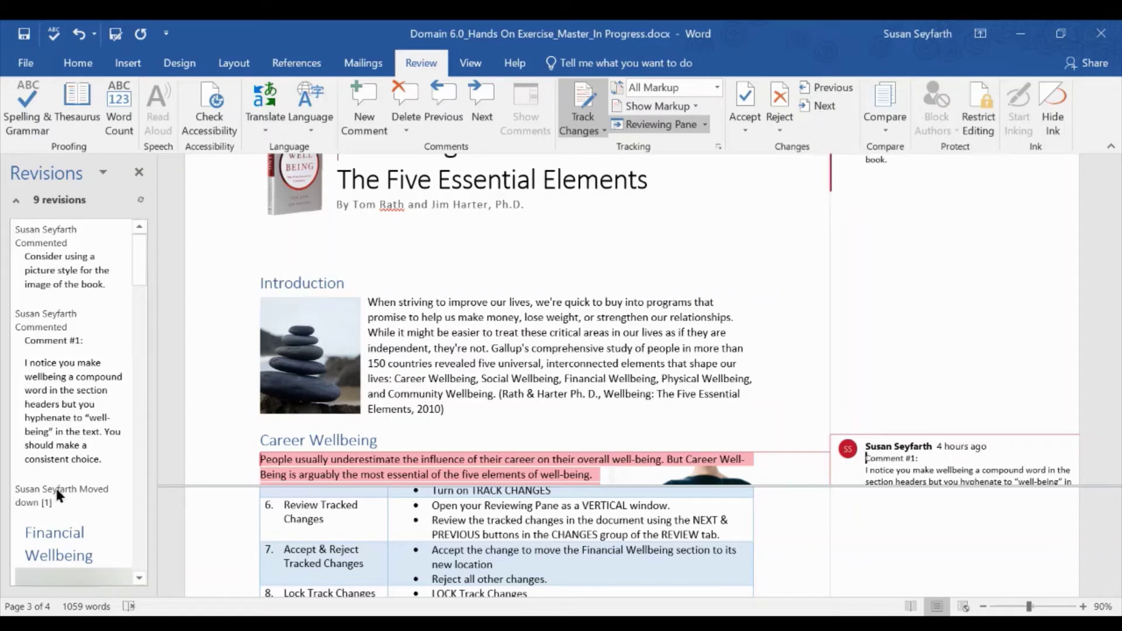
- Advance two revisions to the moved Financial Wellbeing section and resolved Comment #2
click(824, 106)
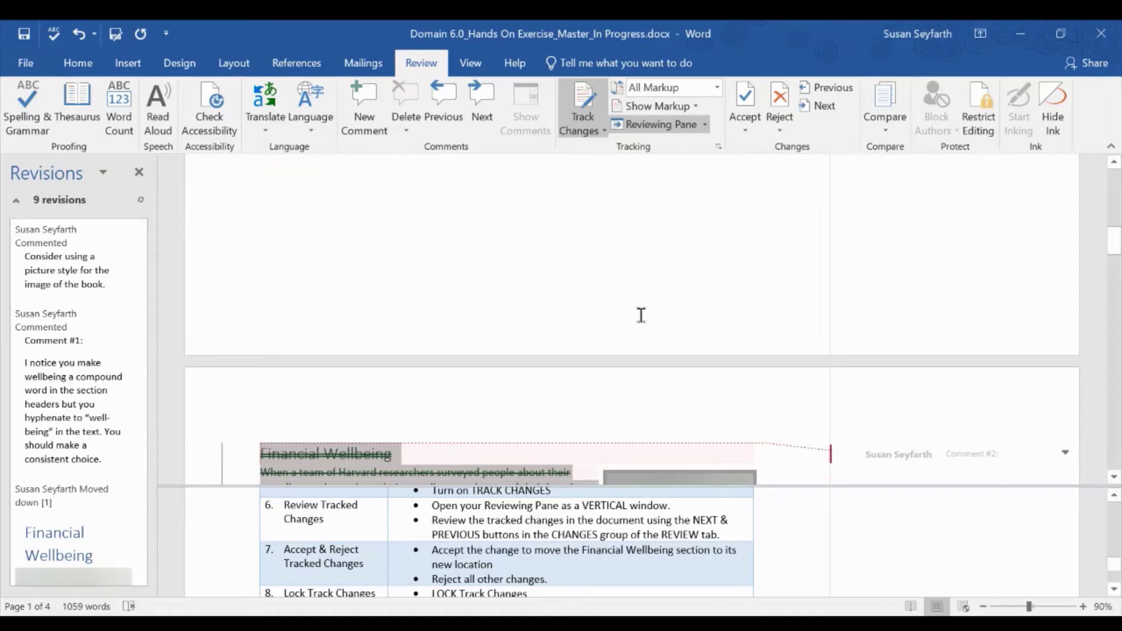
scroll(651, 373, down, 2)
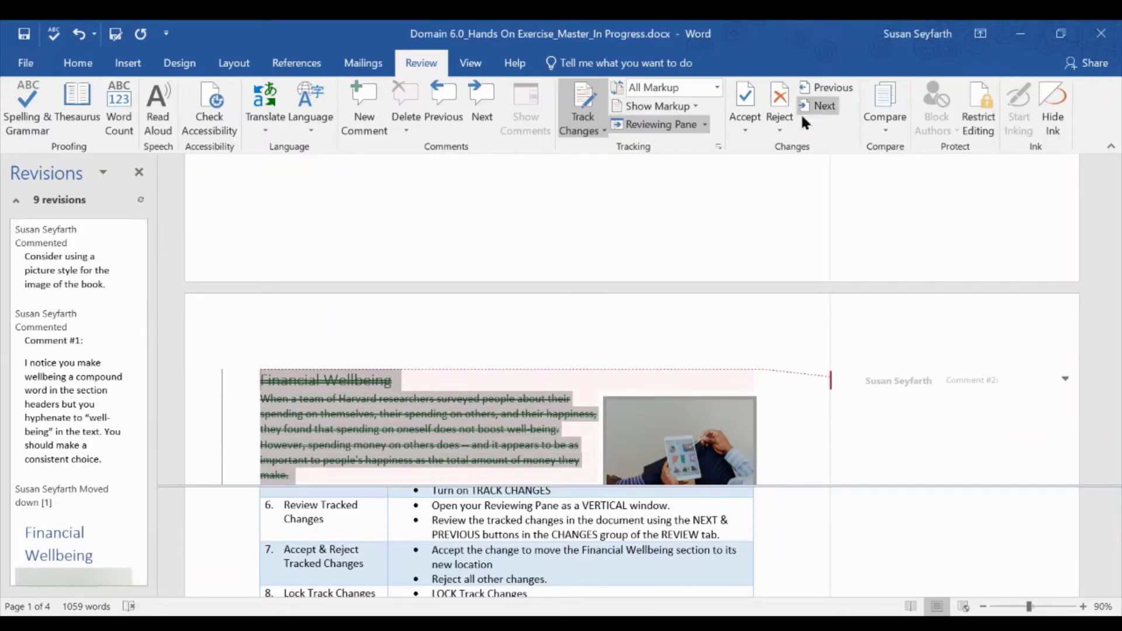
click(816, 108)
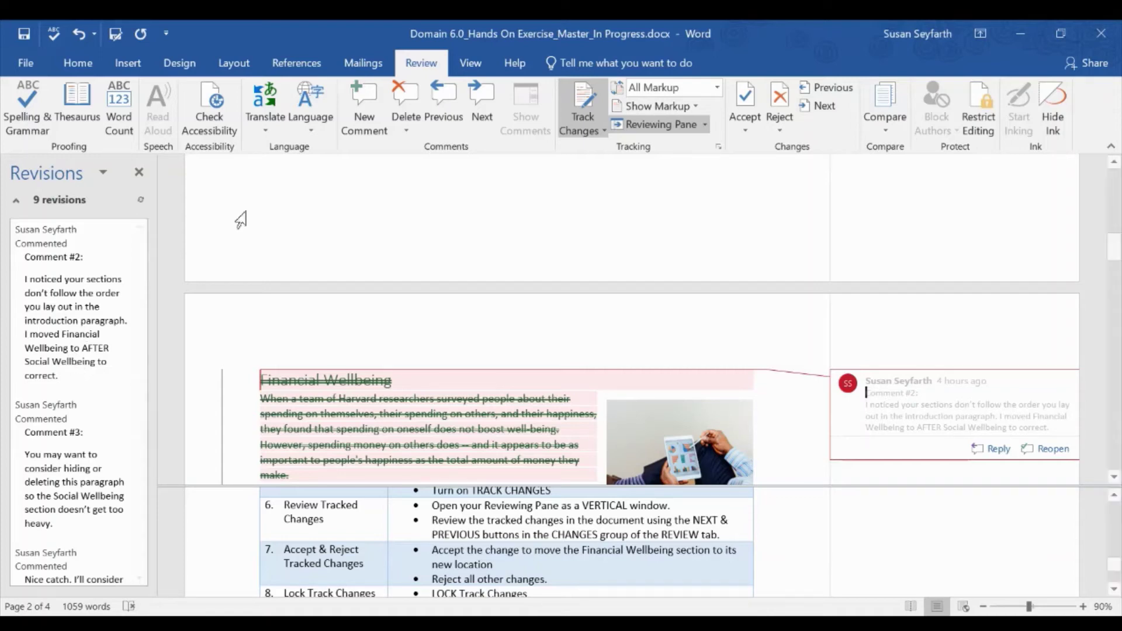
- Step past Comment #3 and the moved Financial Wellbeing text to the deleted fatigue sentence
click(808, 105)
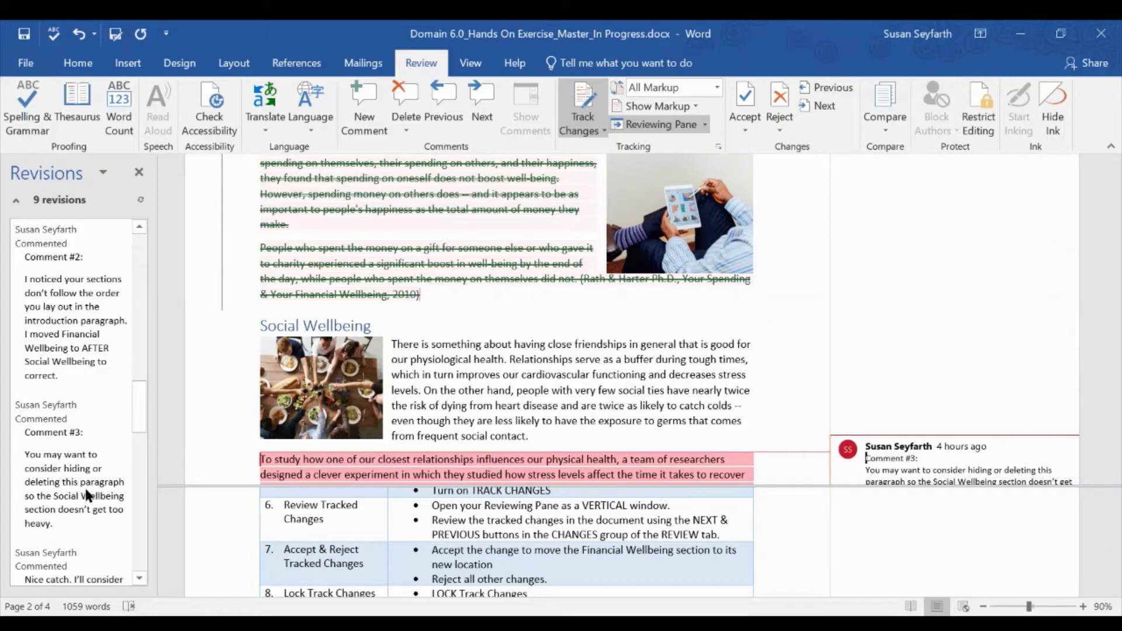
click(809, 103)
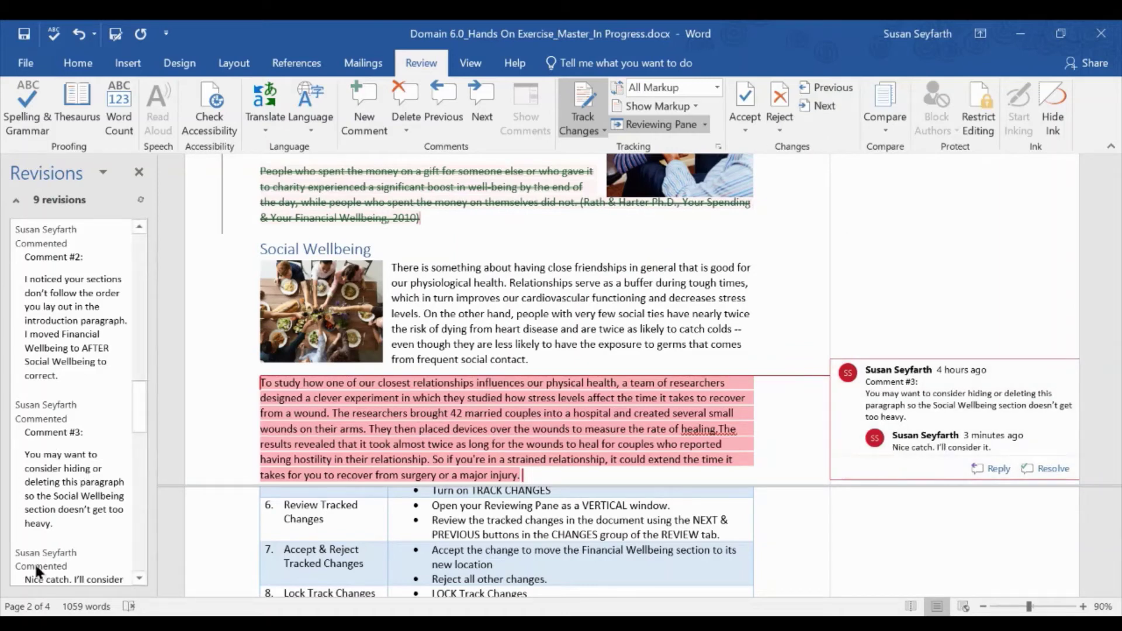
click(824, 106)
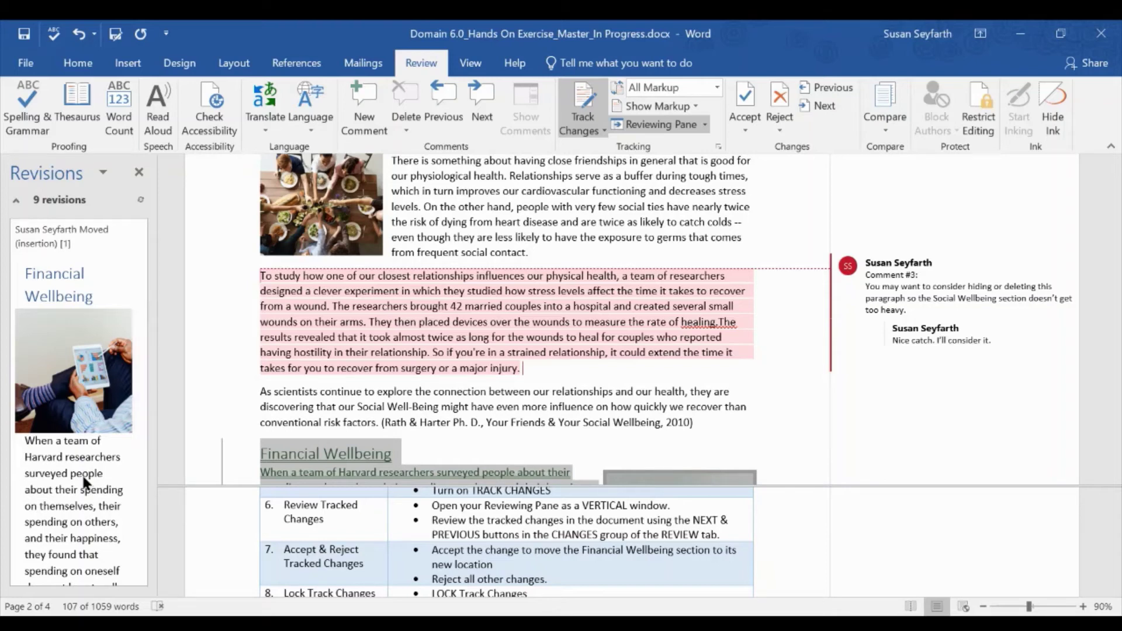
click(820, 107)
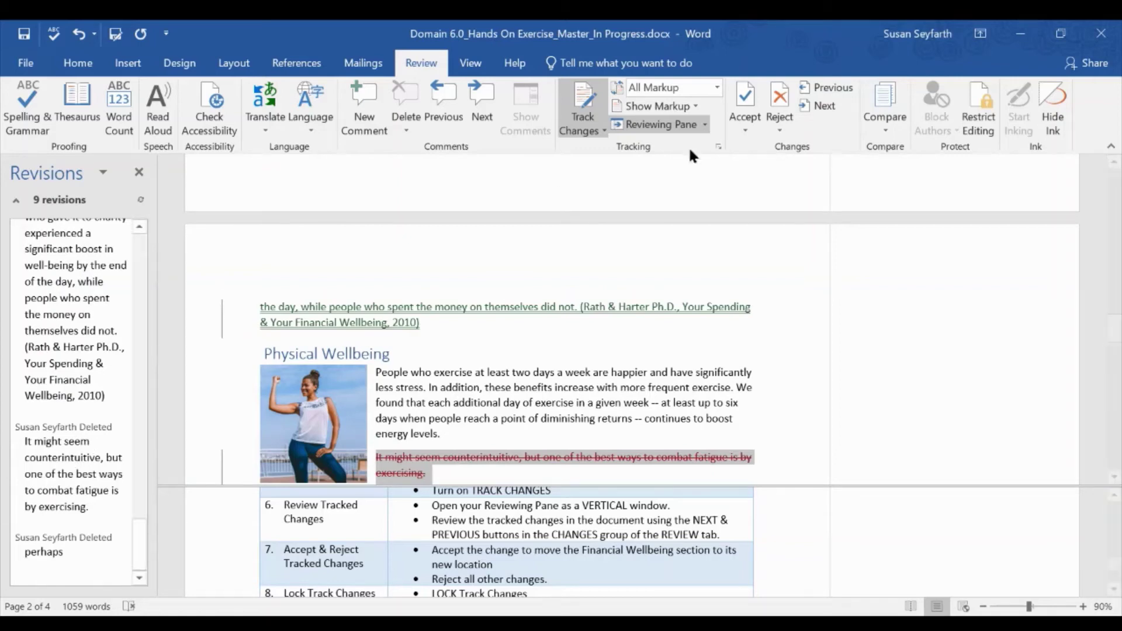
- Advance past the deleted word 'perhaps' so navigation wraps to the book-image picture-style comment
click(821, 107)
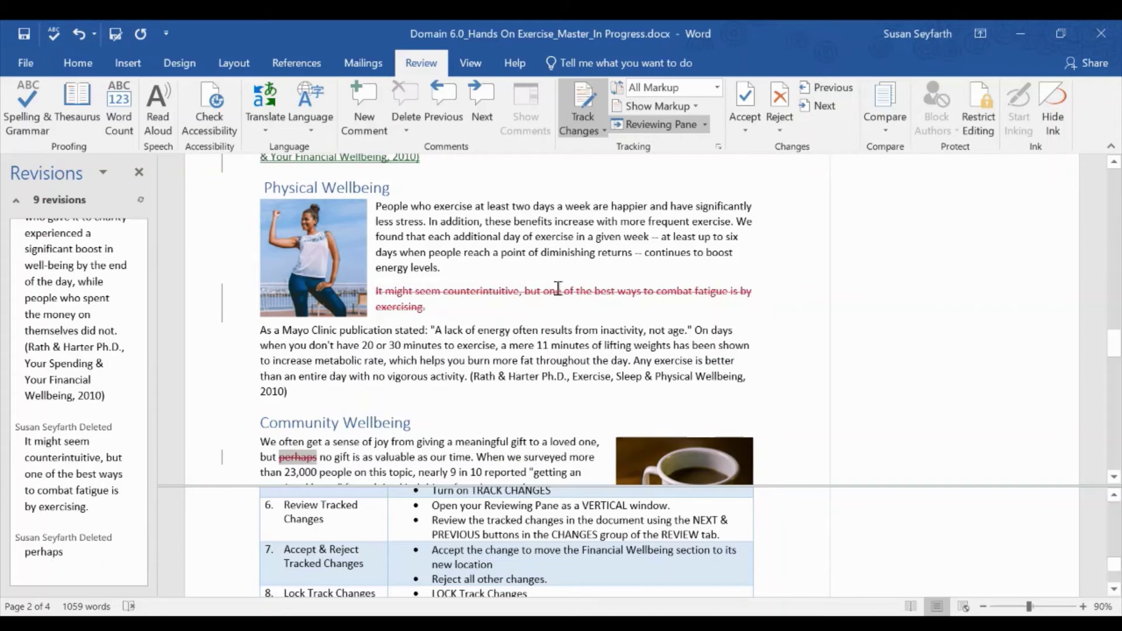
click(824, 107)
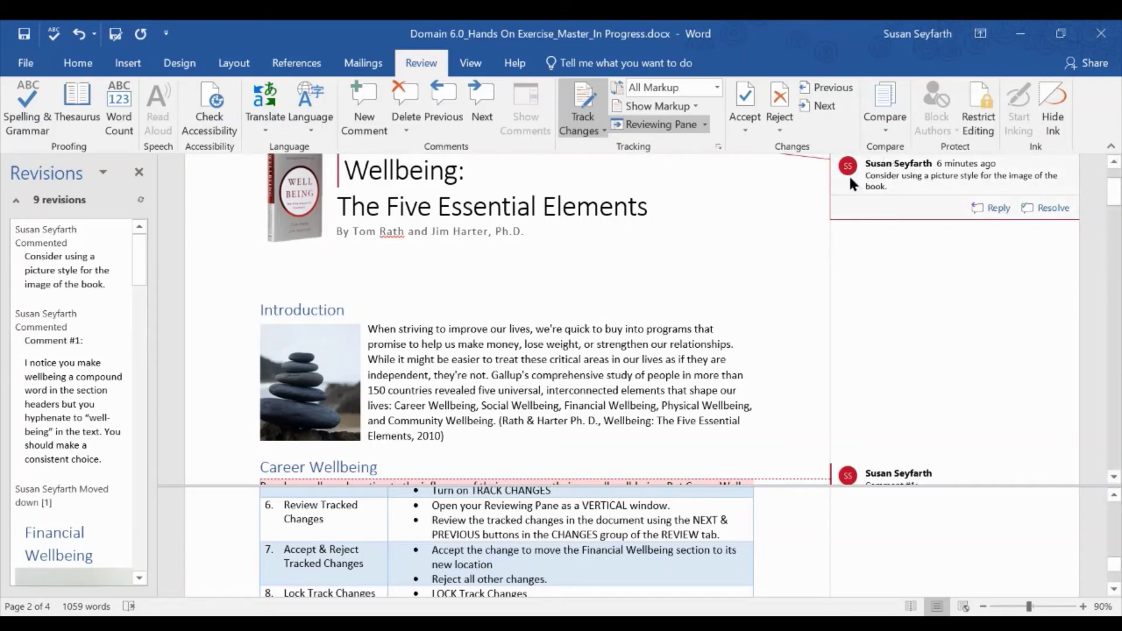
mouse_move(849, 174)
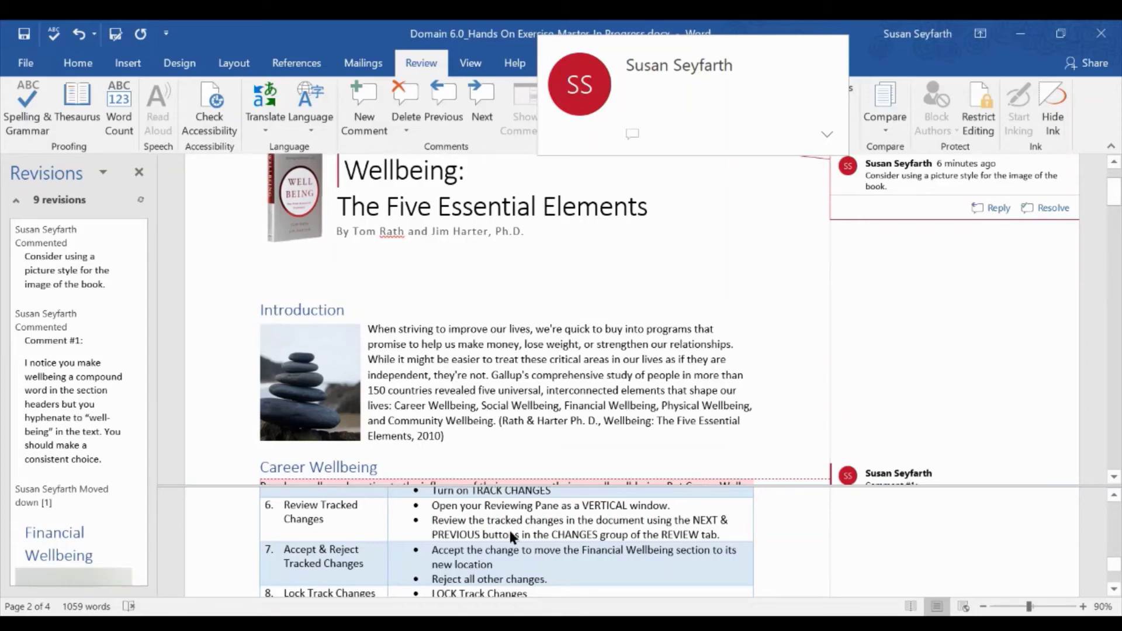
scroll(509, 528, down, 1)
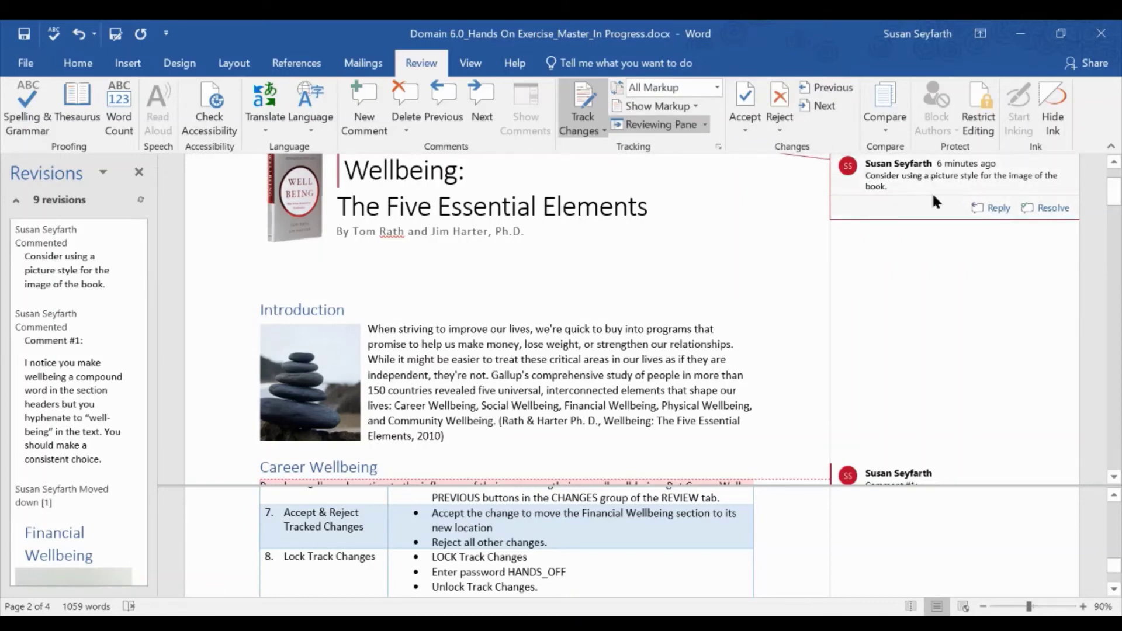
- Reject the book-image comment and Comment #1 using Reject and Move to Next
click(781, 122)
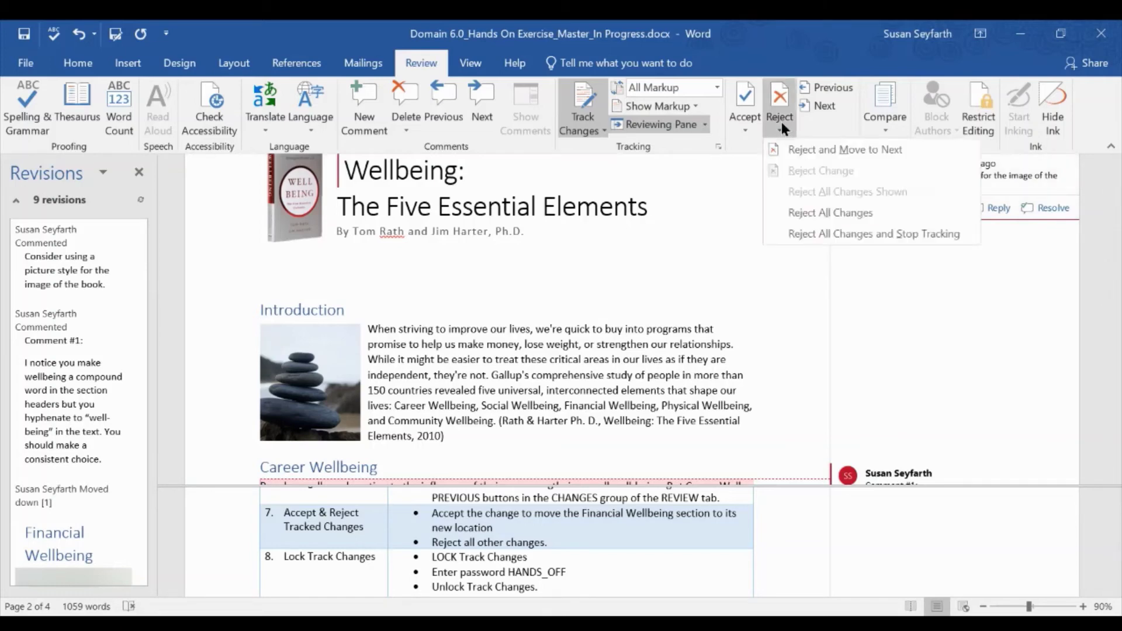
click(796, 150)
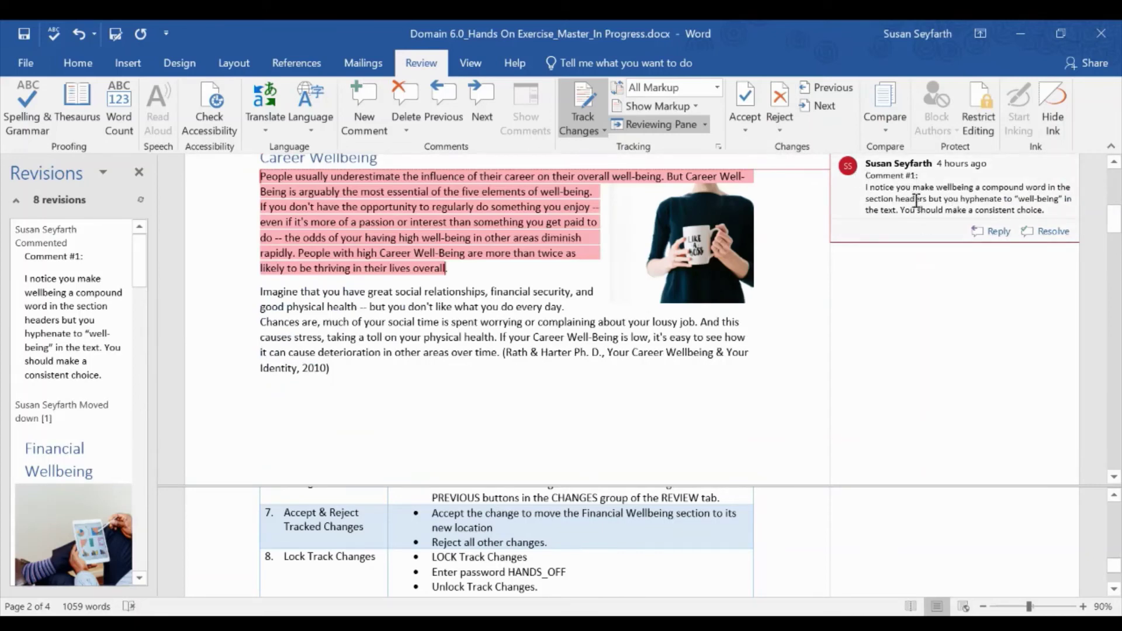
click(773, 132)
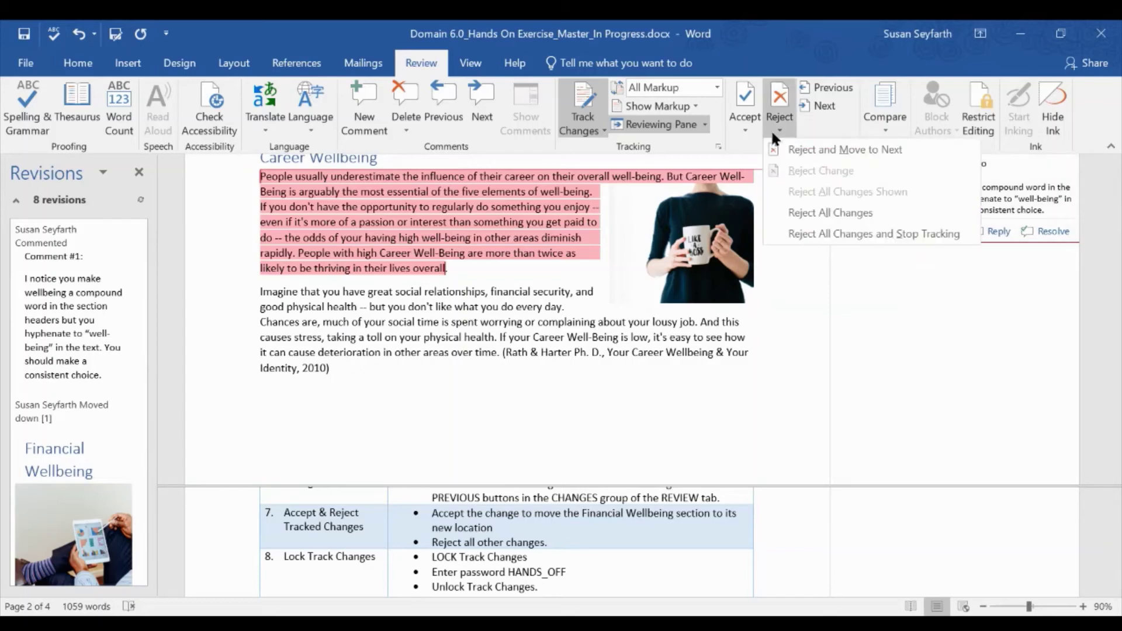
click(781, 149)
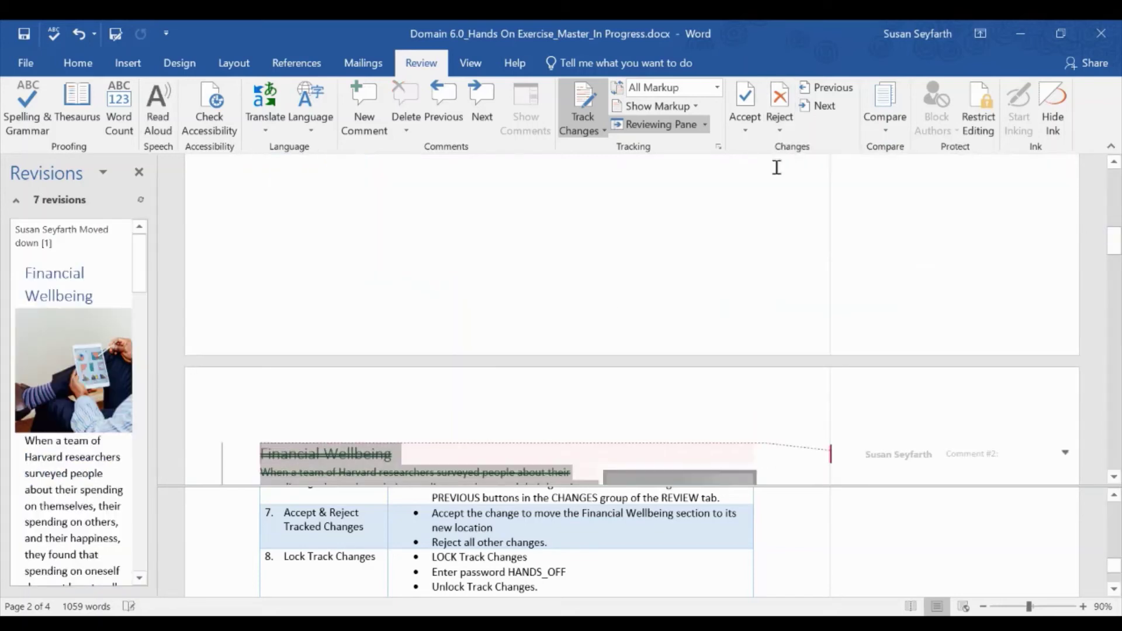
- Select the moved-from Financial Wellbeing text and accept the move with Accept and Move to Next
scroll(772, 412, down, 3)
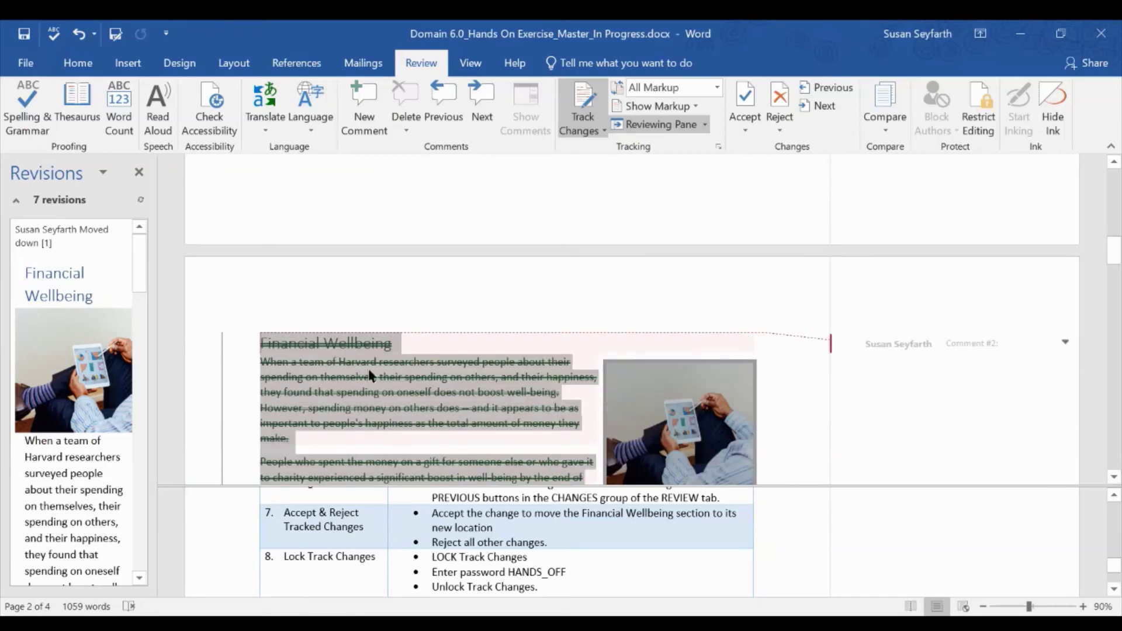
scroll(368, 382, down, 2)
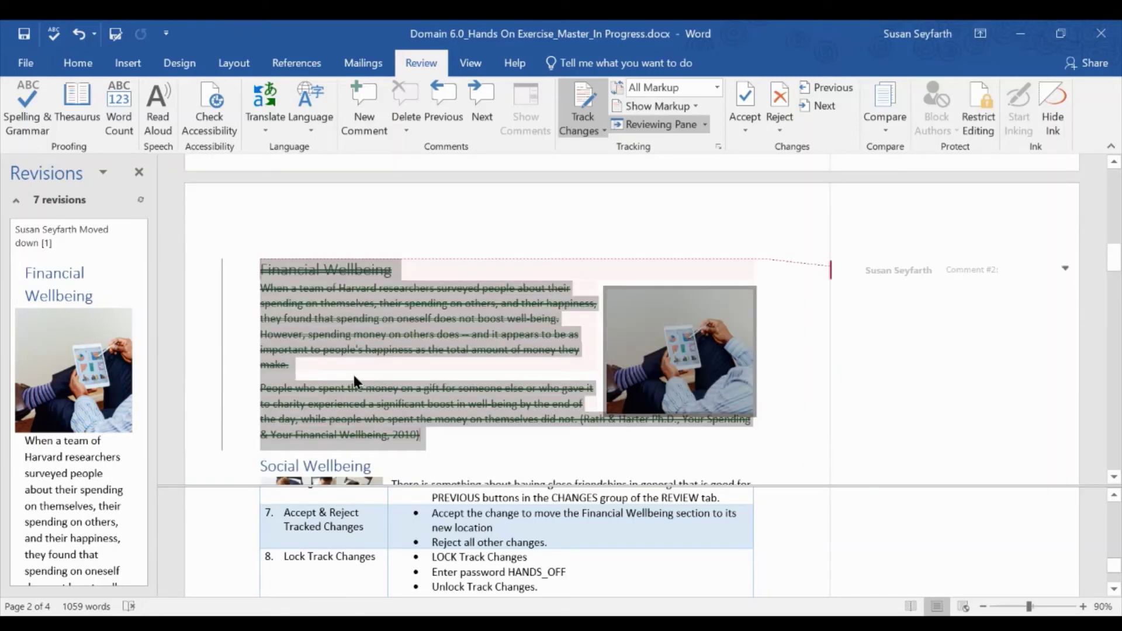
scroll(299, 381, down, 9)
scroll(298, 384, down, 2)
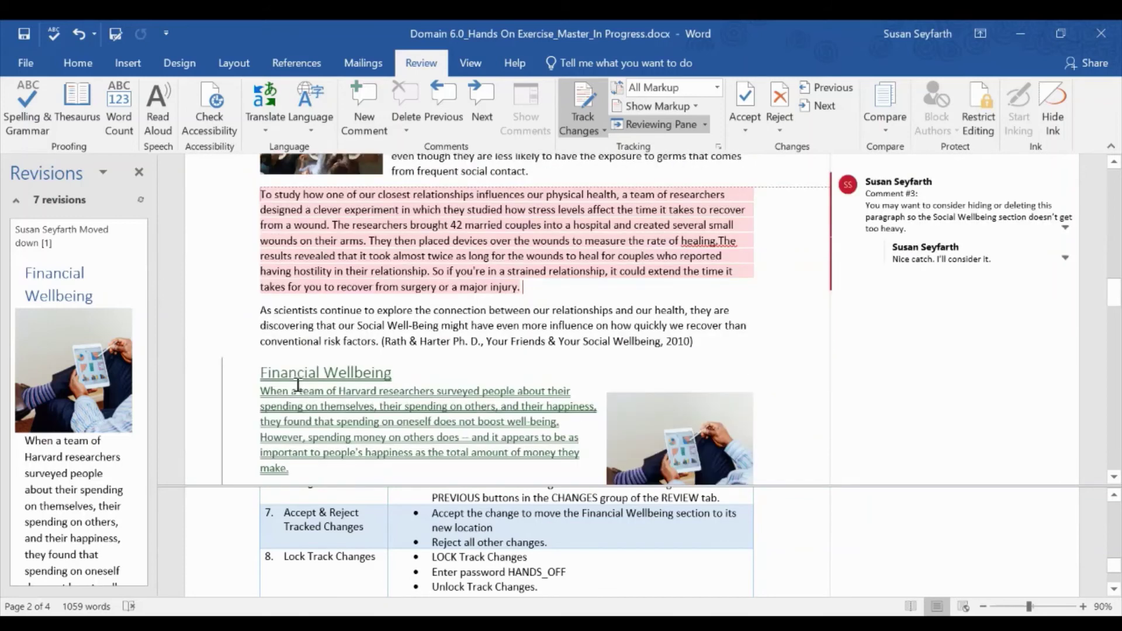
double_click(333, 397)
scroll(477, 312, up, 5)
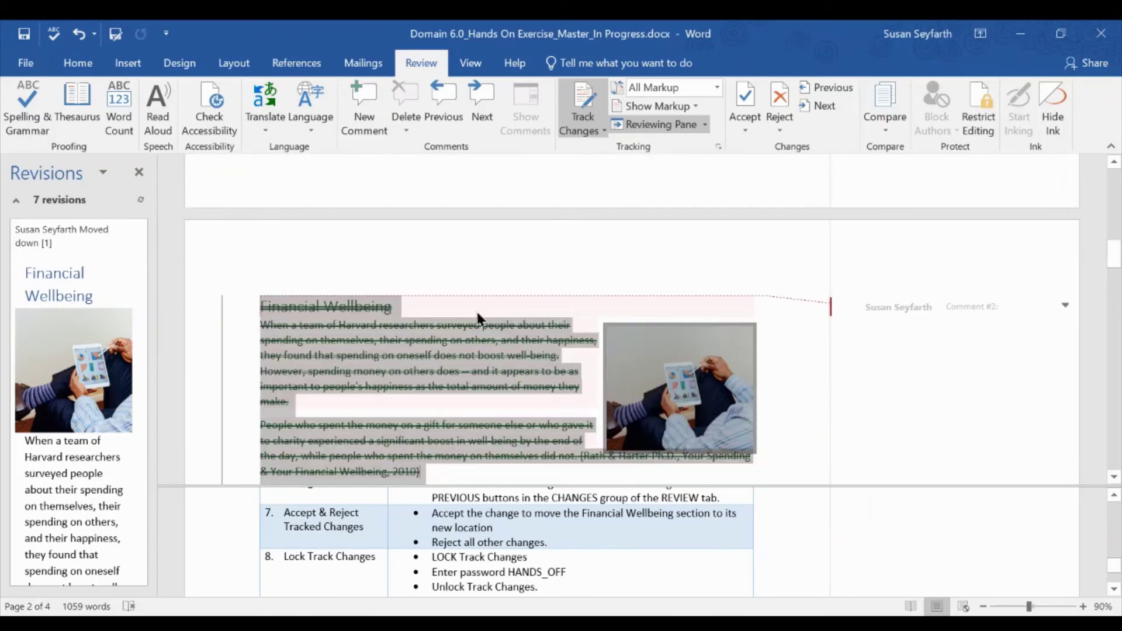
click(770, 128)
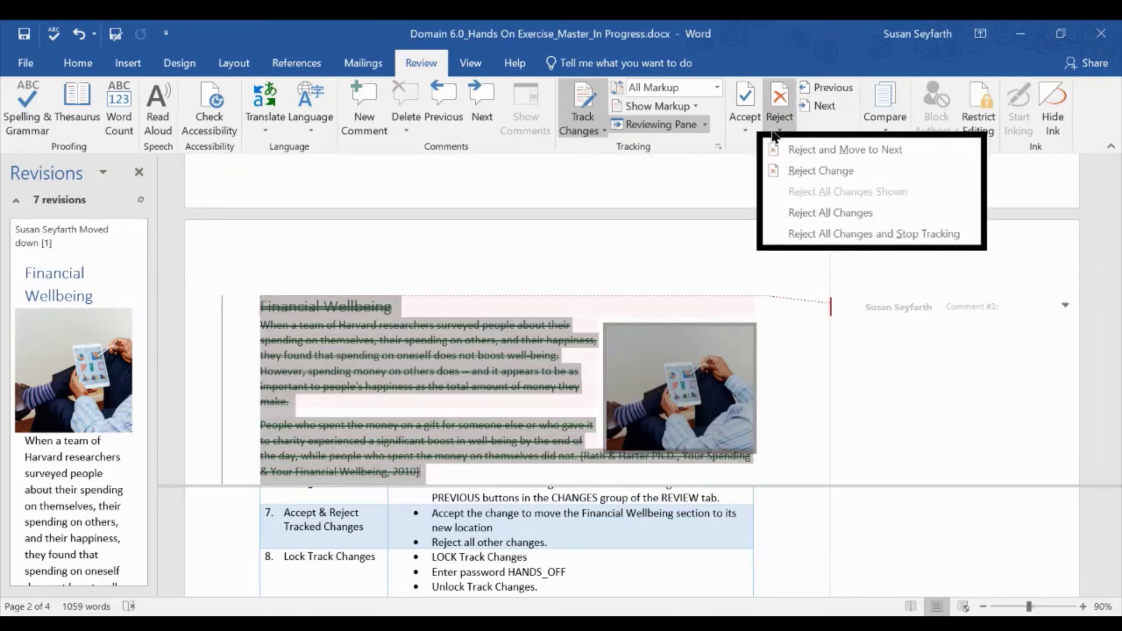
click(770, 129)
click(735, 128)
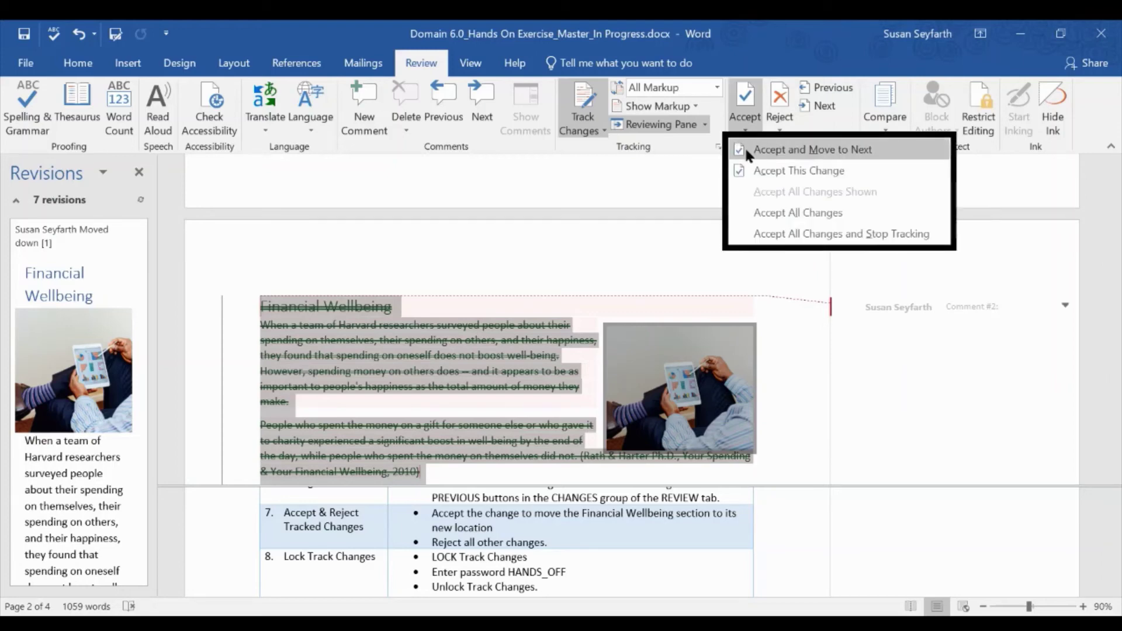
click(747, 150)
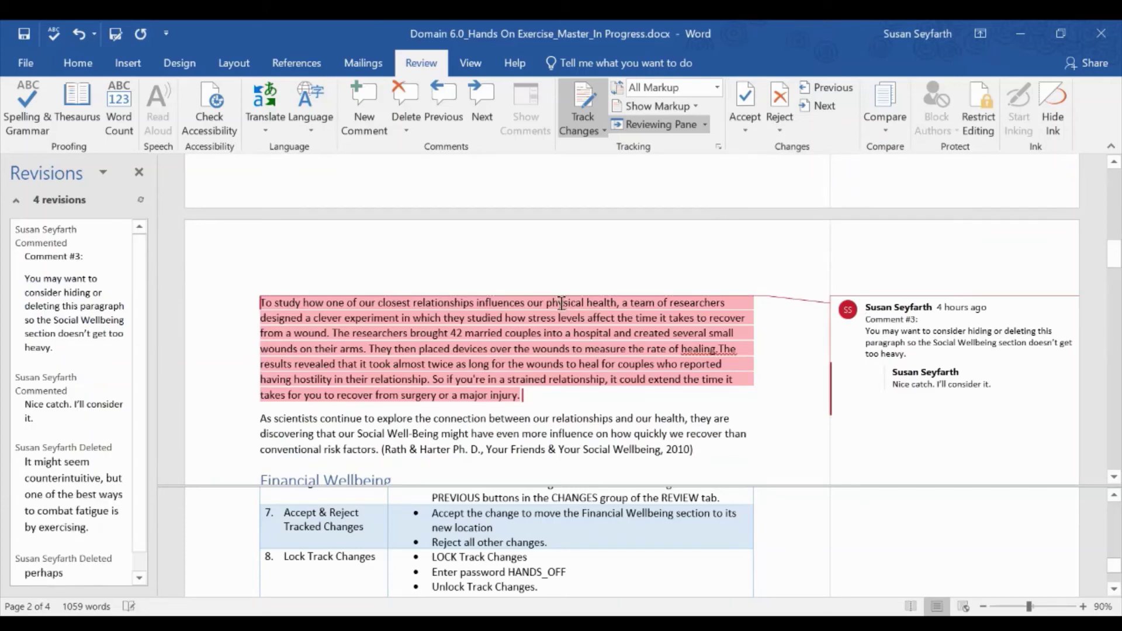
- Reject the commented pink paragraph with Reject and Move to Next
click(871, 318)
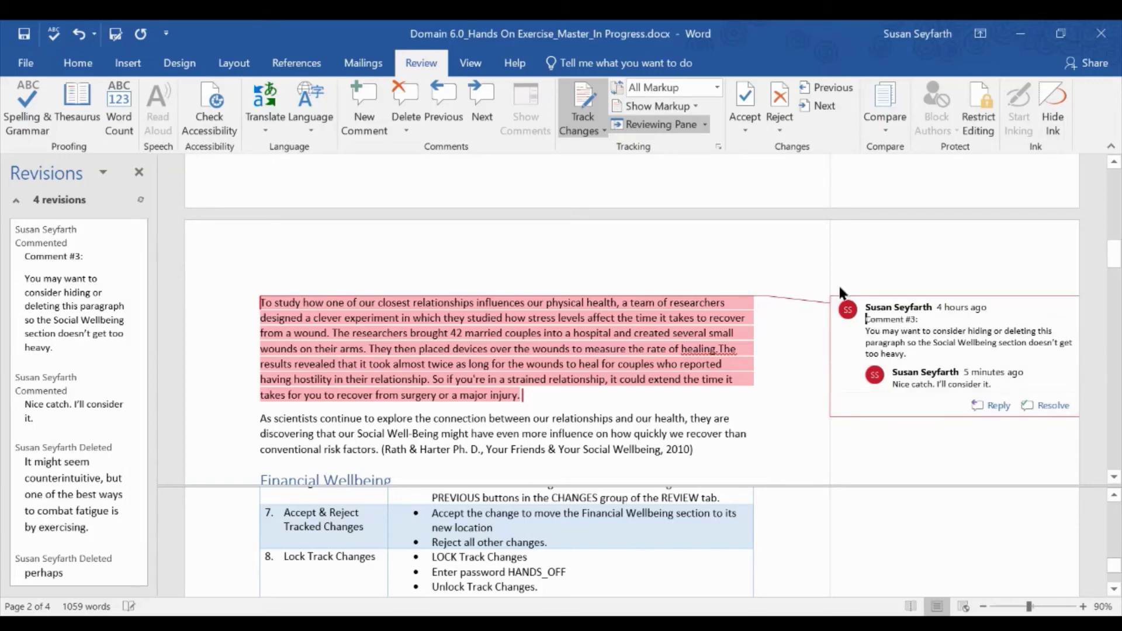
click(779, 131)
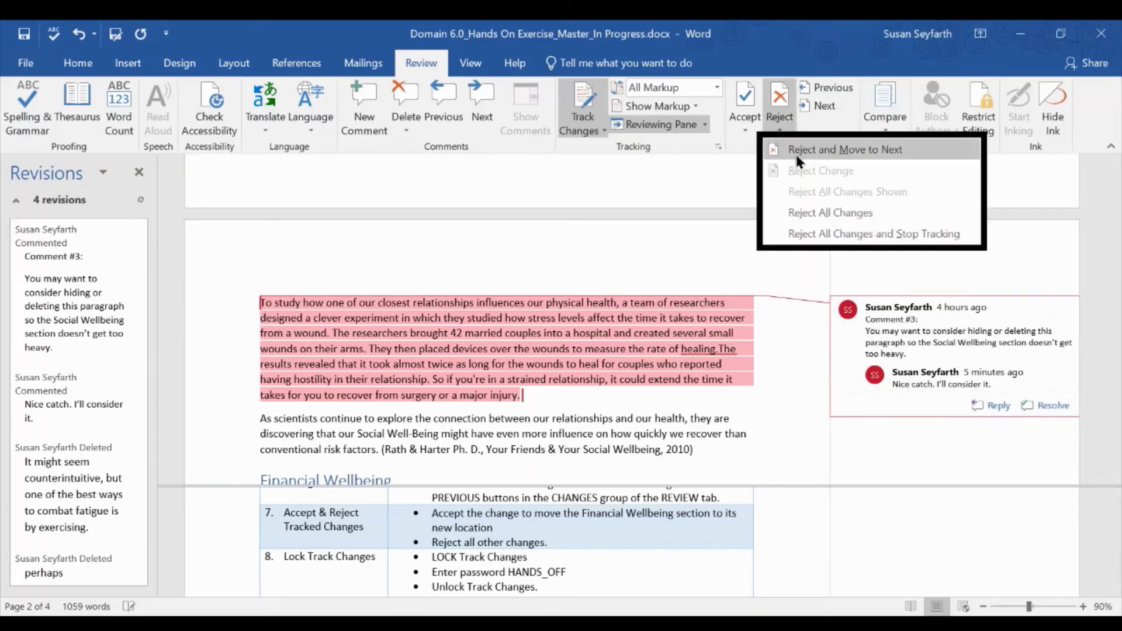
click(796, 152)
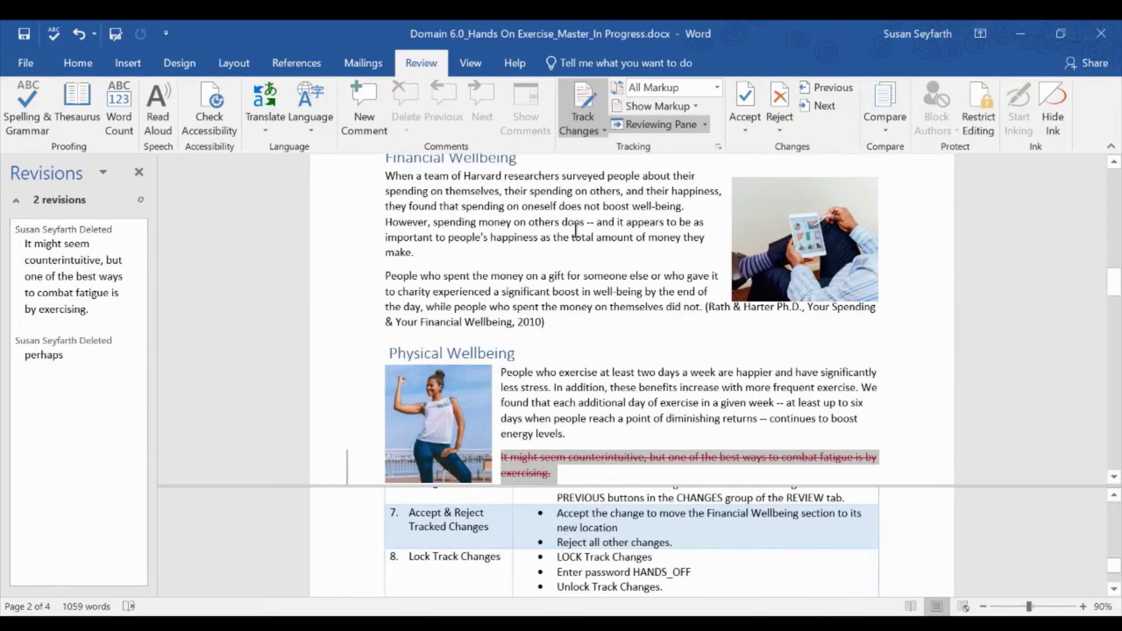
scroll(574, 230, up, 2)
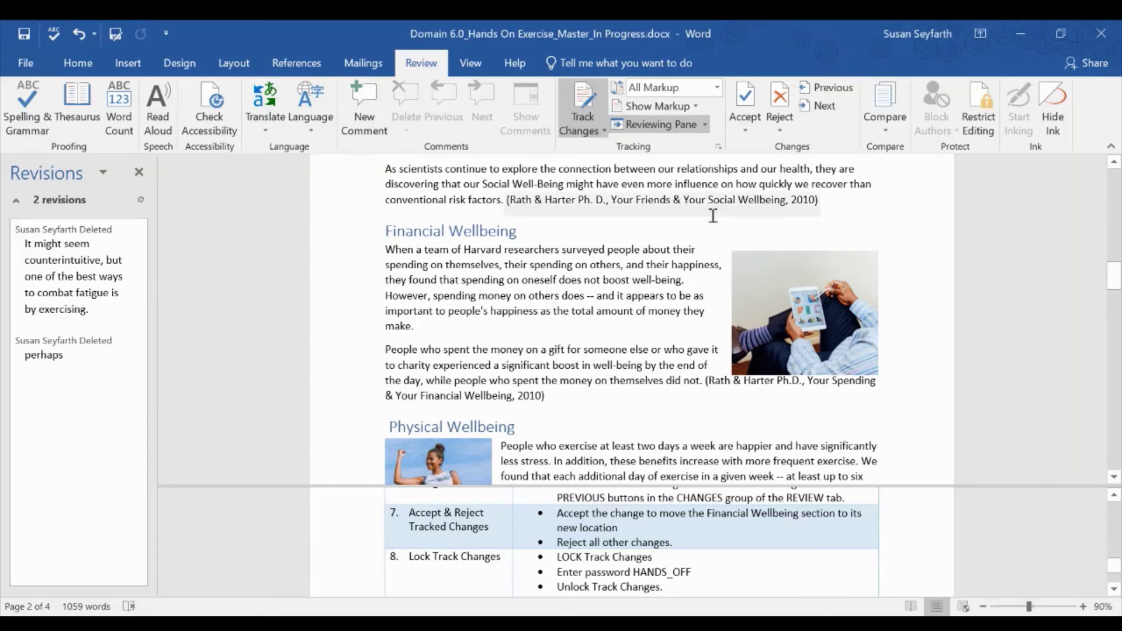
- Reject the deletions of the fatigue sentence and 'perhaps', then dismiss the no-changes message
click(787, 123)
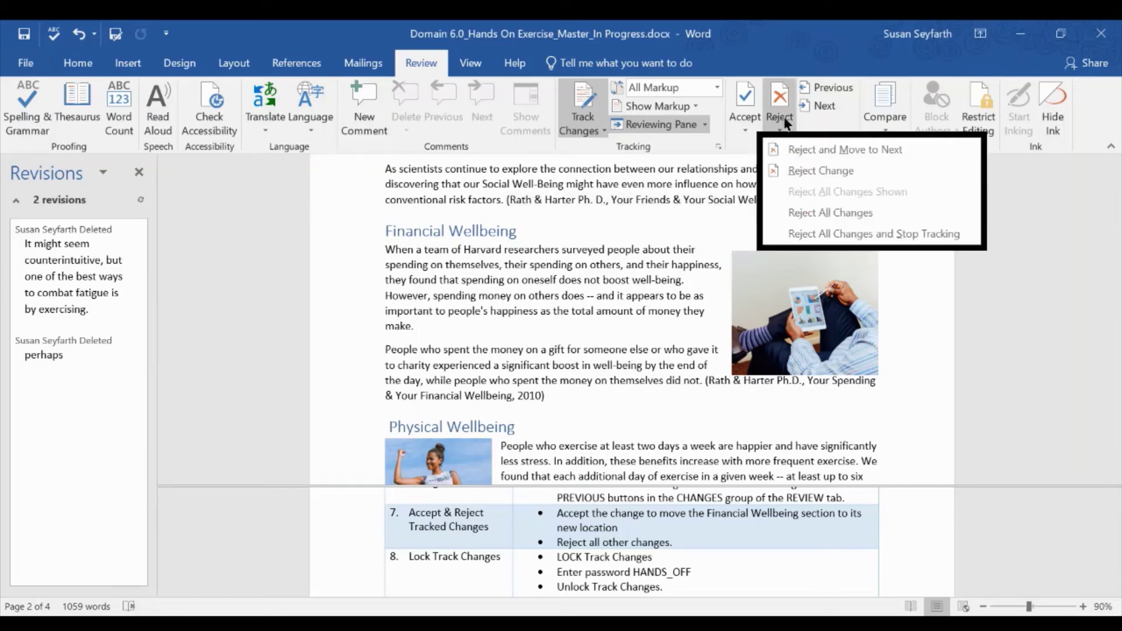
click(86, 291)
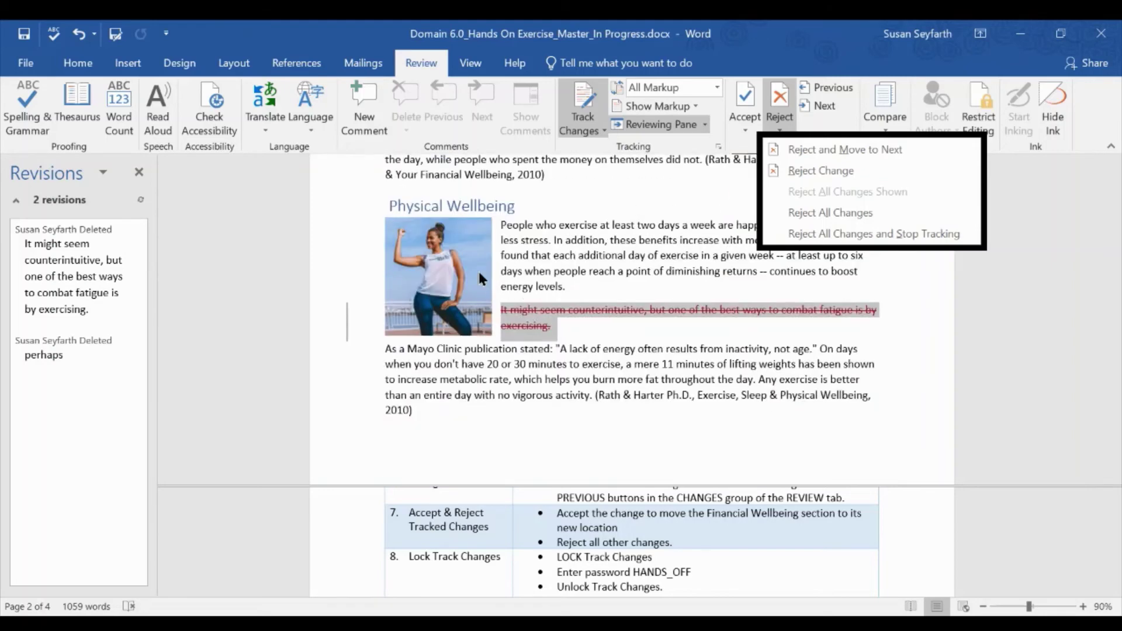
click(802, 148)
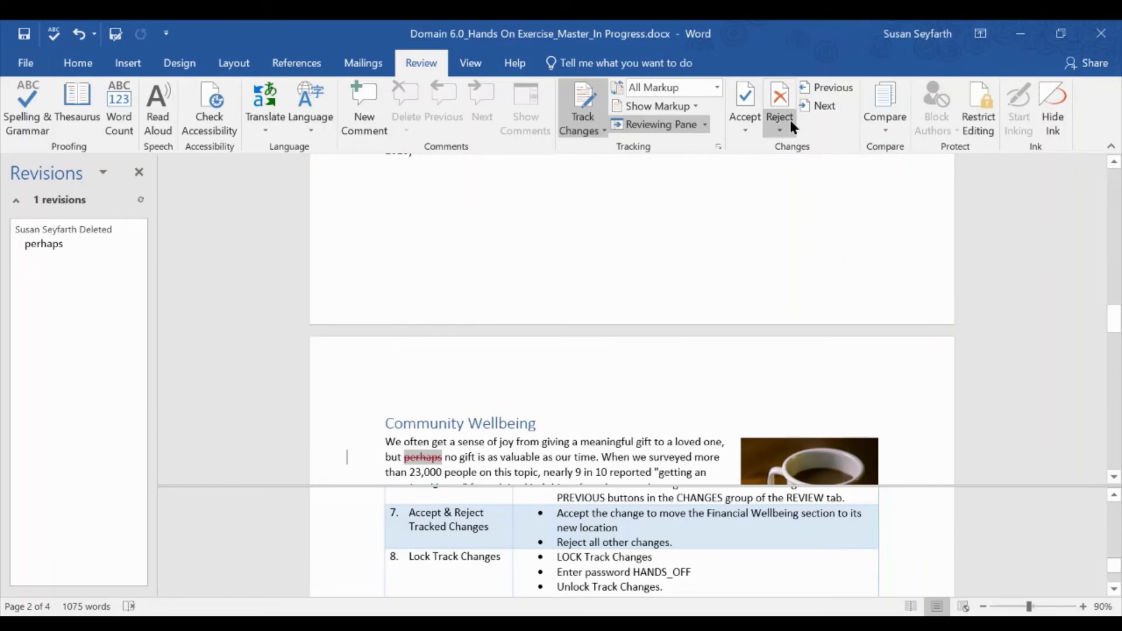
click(786, 124)
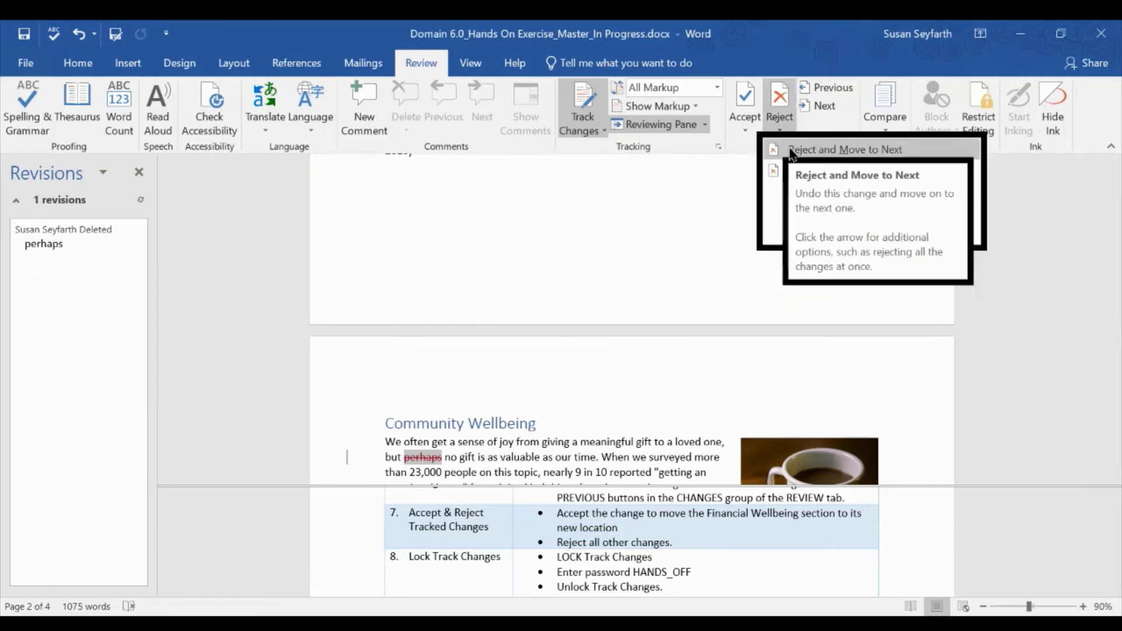
click(790, 151)
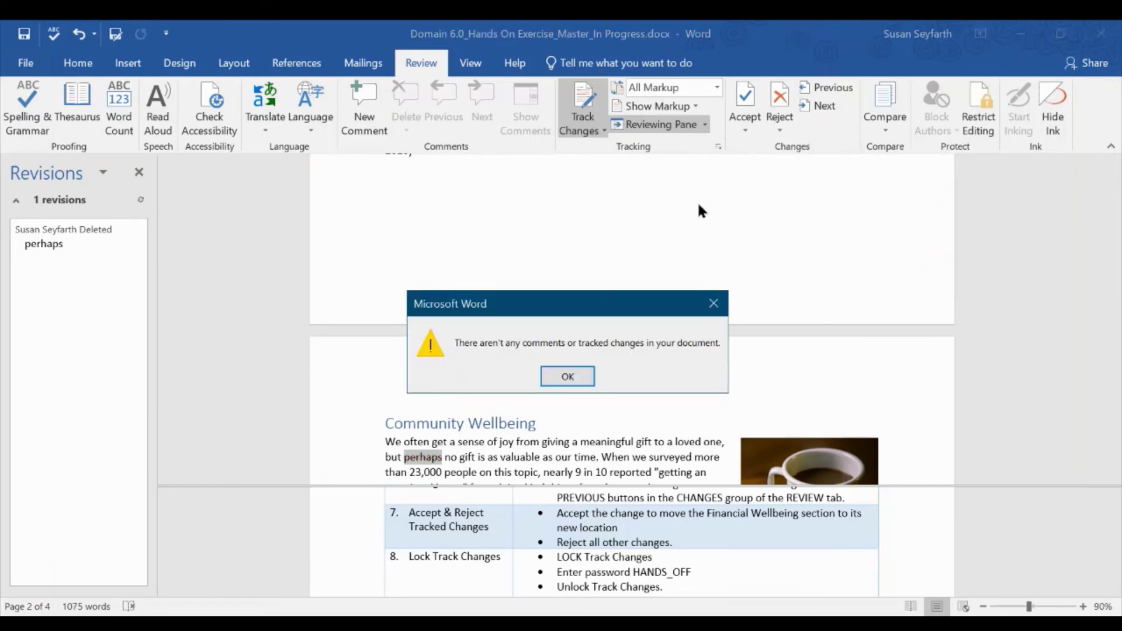
click(577, 377)
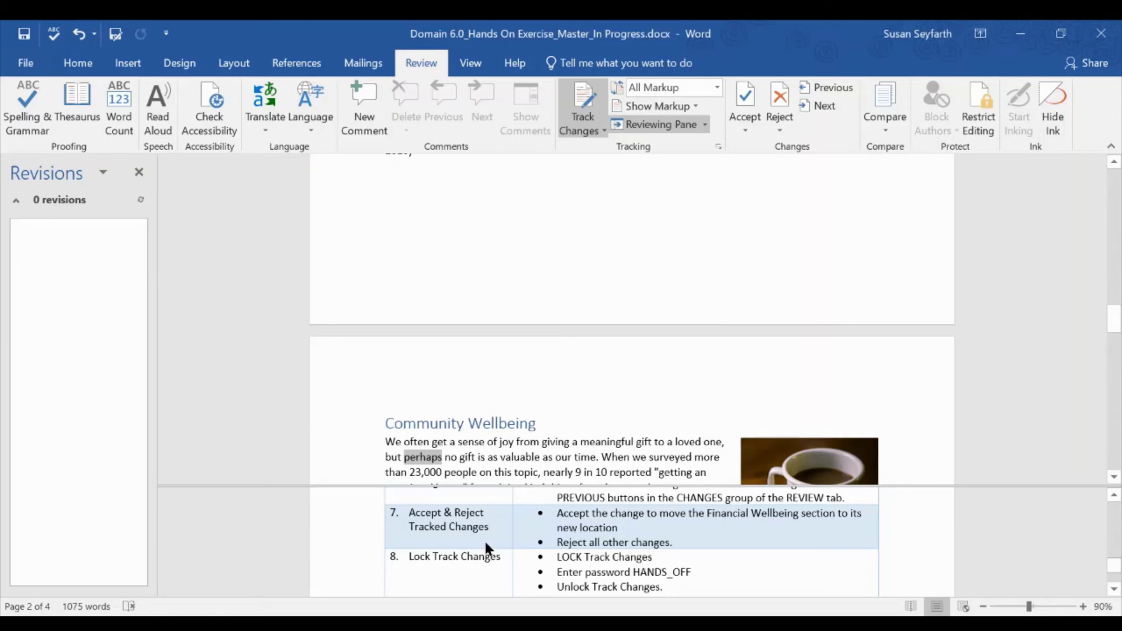
- Close the Revisions pane and choose Lock Tracking from the Track Changes dropdown
scroll(484, 539, down, 2)
scroll(484, 538, up, 1)
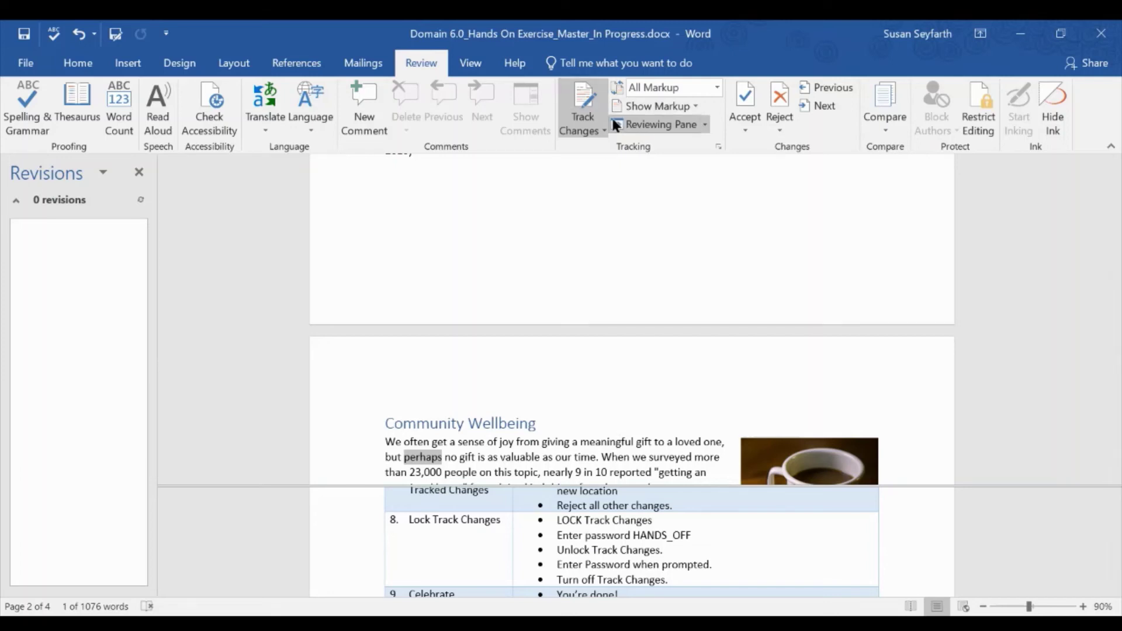
click(139, 173)
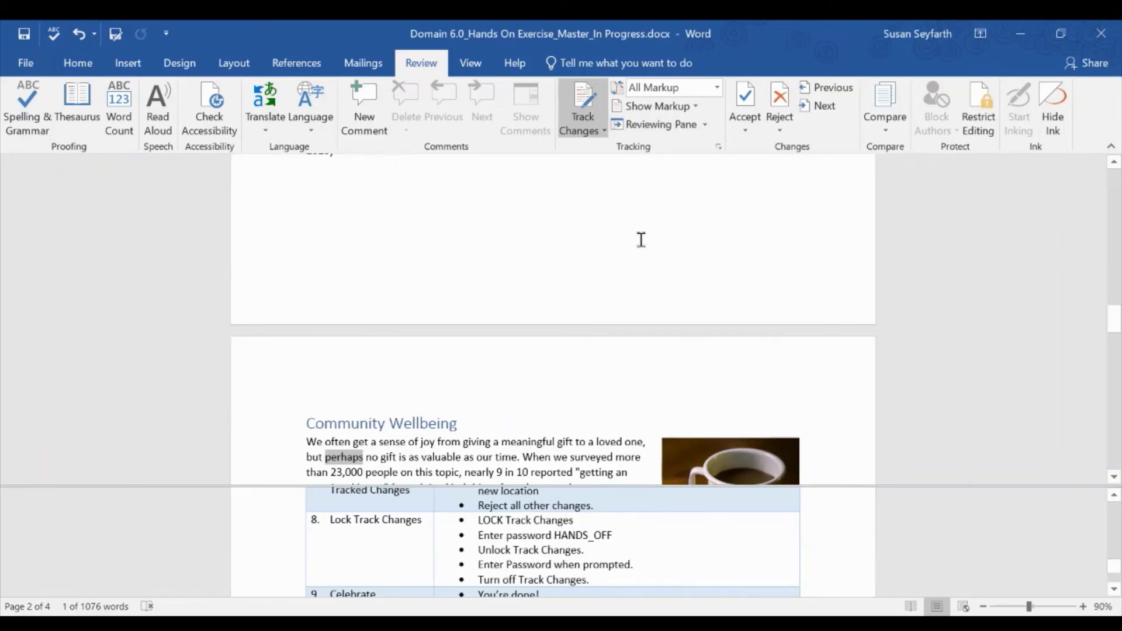
click(605, 132)
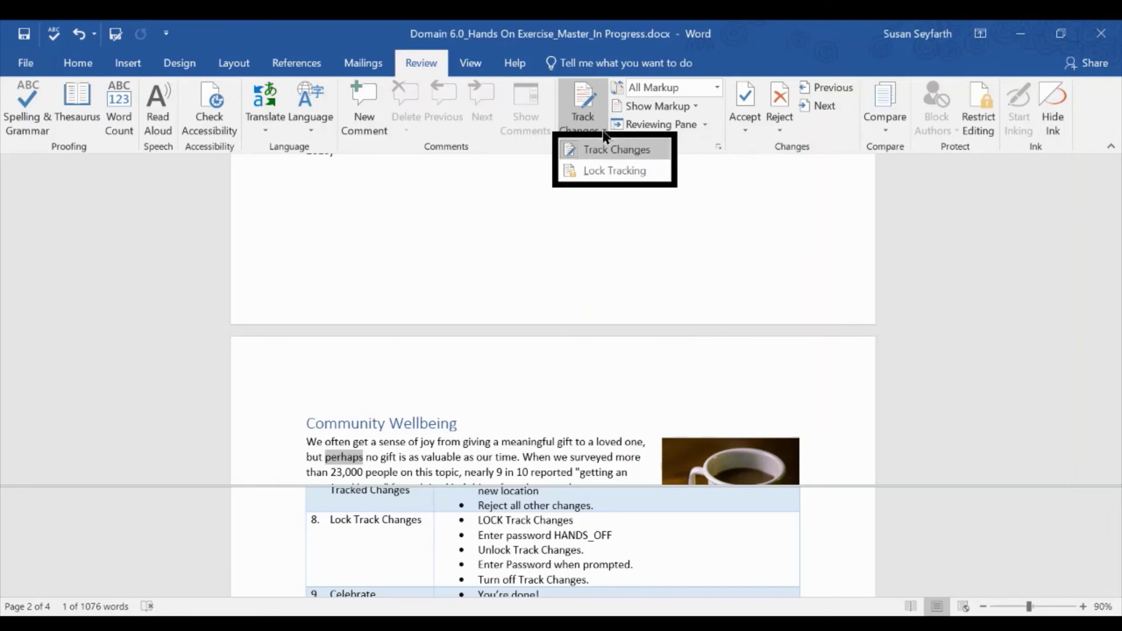
click(605, 171)
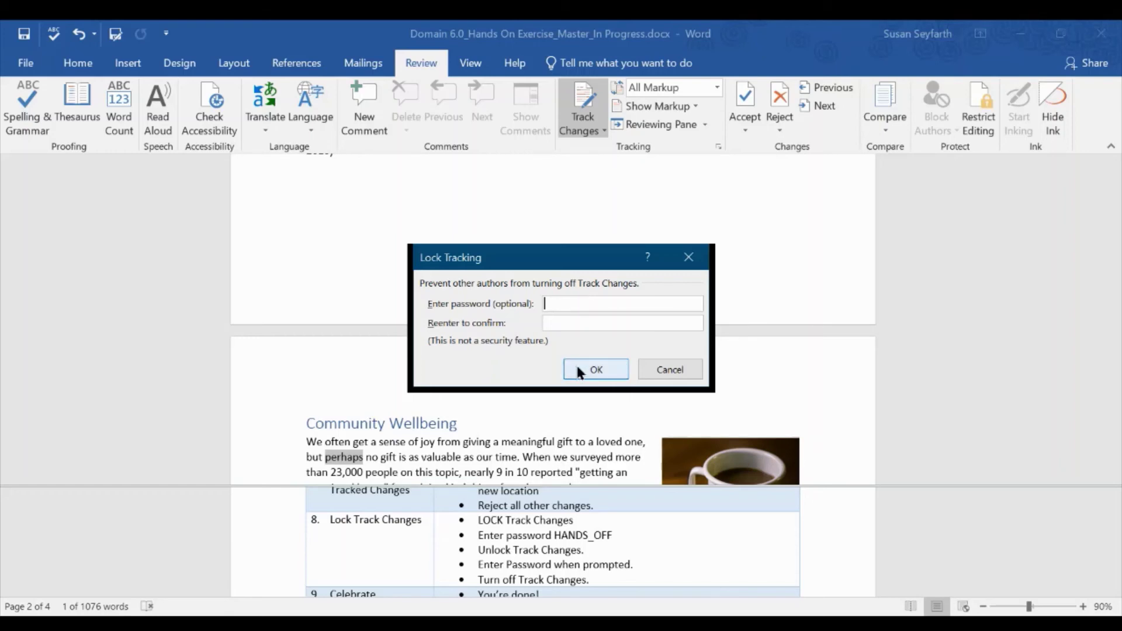
- Lock tracking by entering and confirming the tracking password
key(Tab)
click(603, 371)
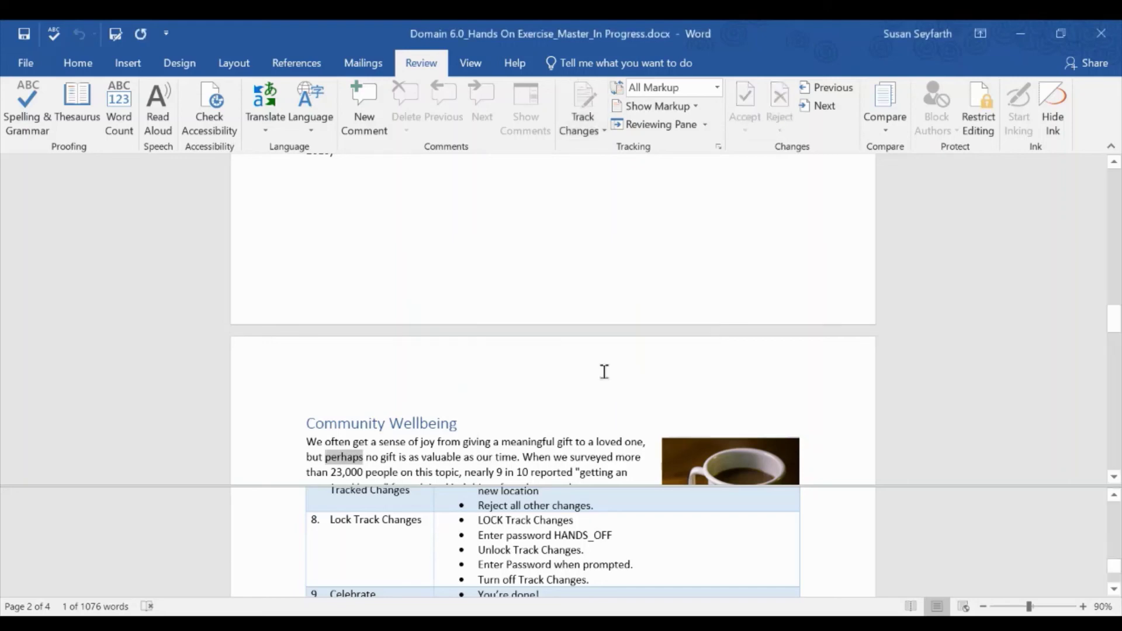
- Unlock tracking via Lock Tracking by re-entering the same password
click(605, 130)
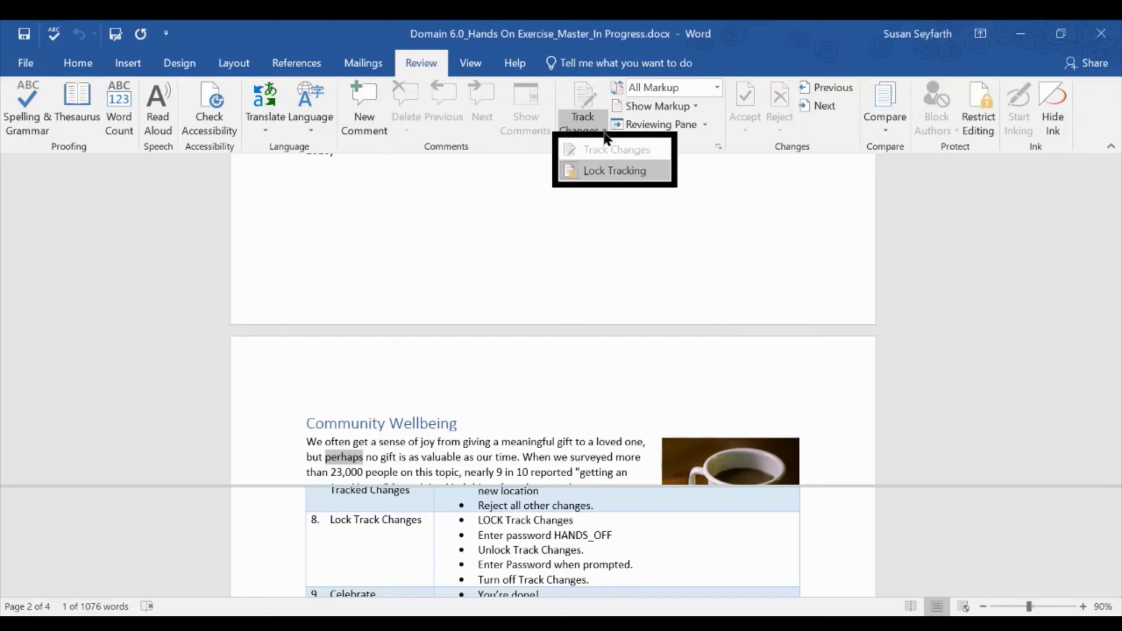
click(601, 171)
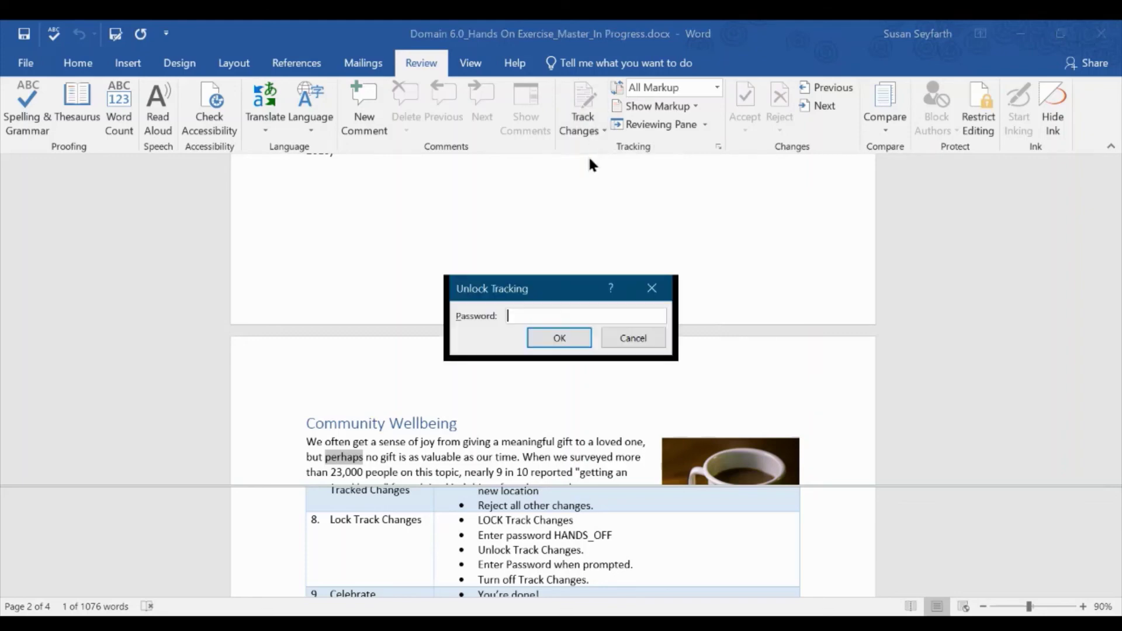
key(BackSpace)
key(BackSpace)
key(BackSpace)
key(BackSpace)
click(558, 340)
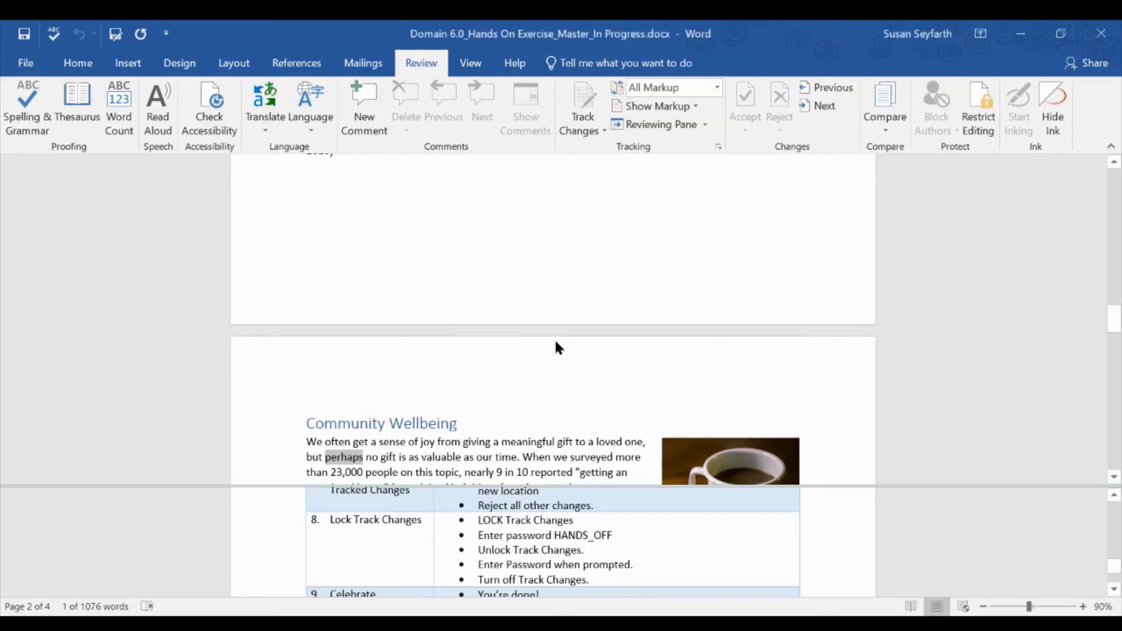
click(602, 131)
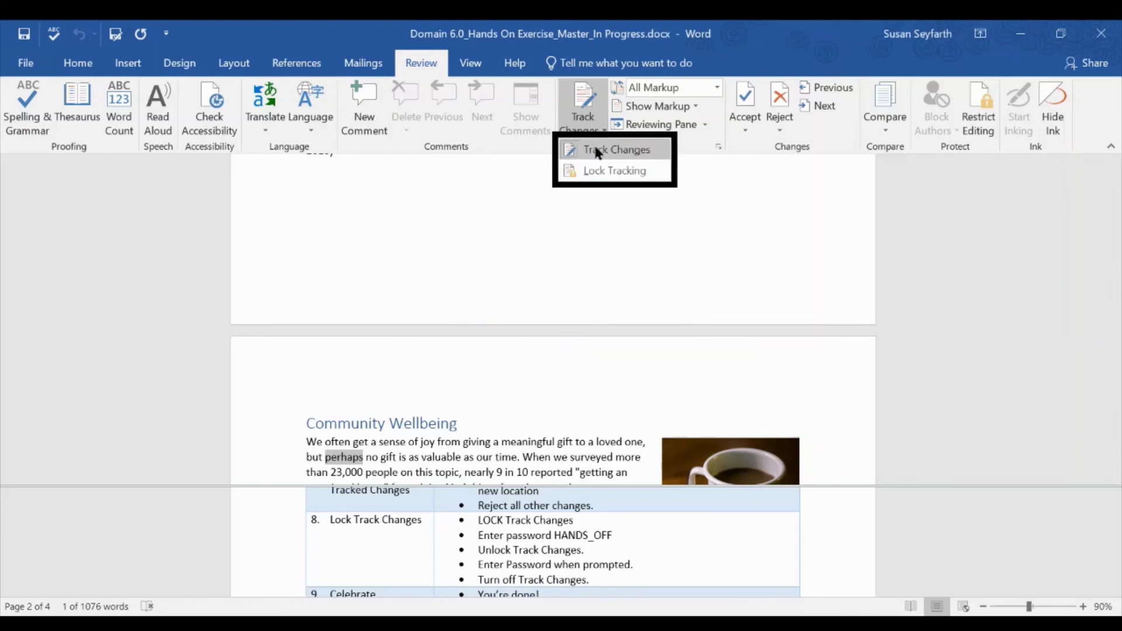
- Switch off Track Changes in its dropdown and save from the Quick Access Toolbar
click(600, 151)
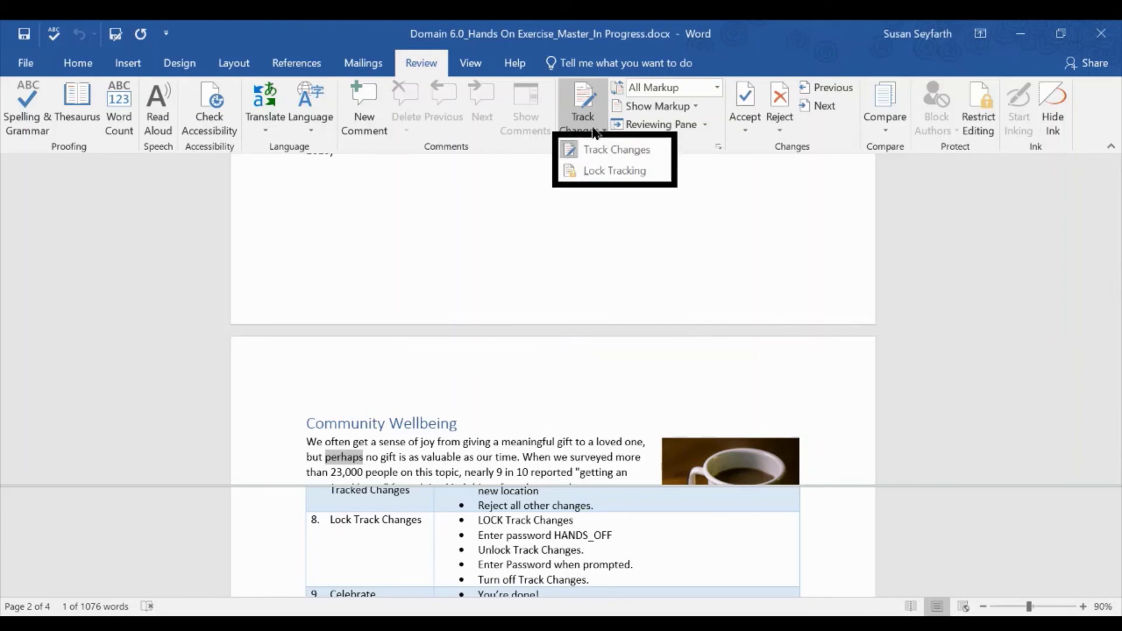
click(595, 145)
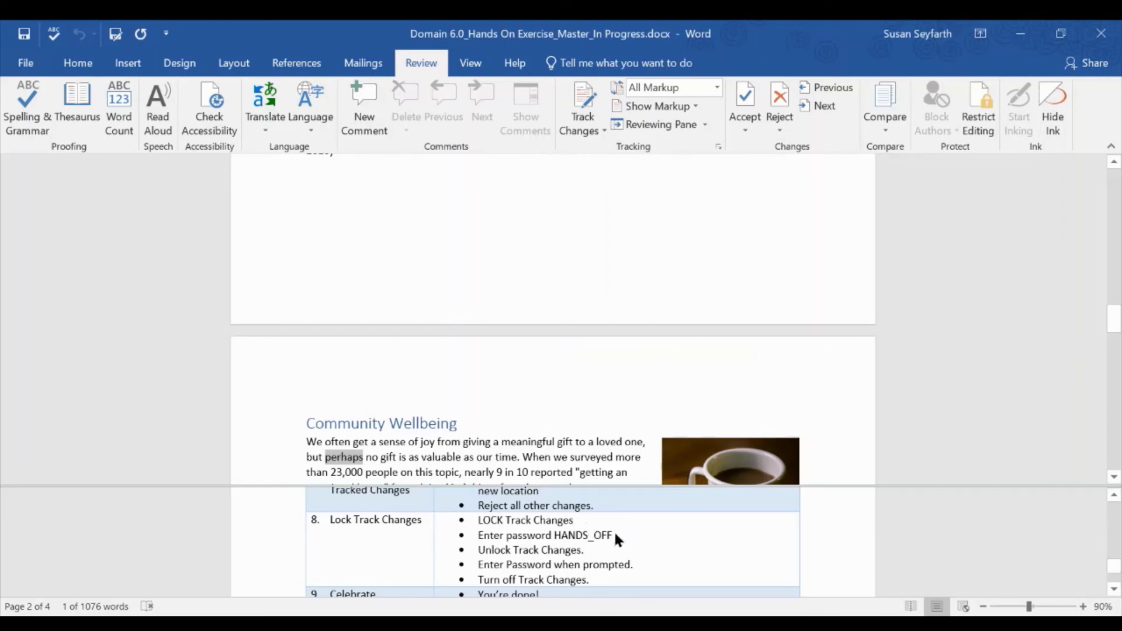
scroll(619, 567, down, 3)
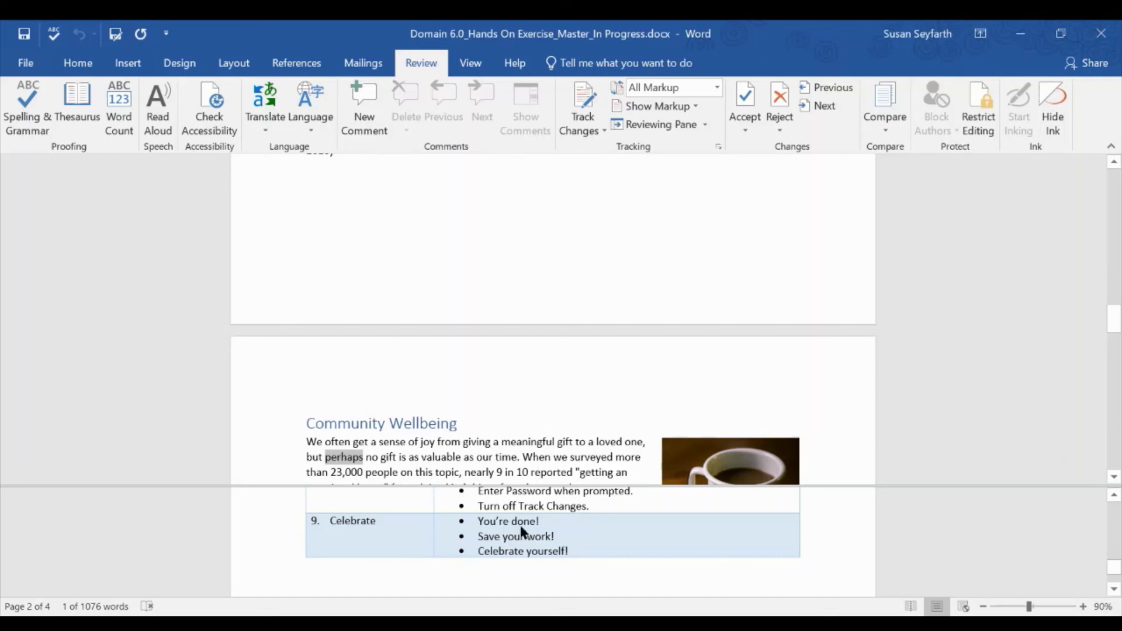
click(28, 39)
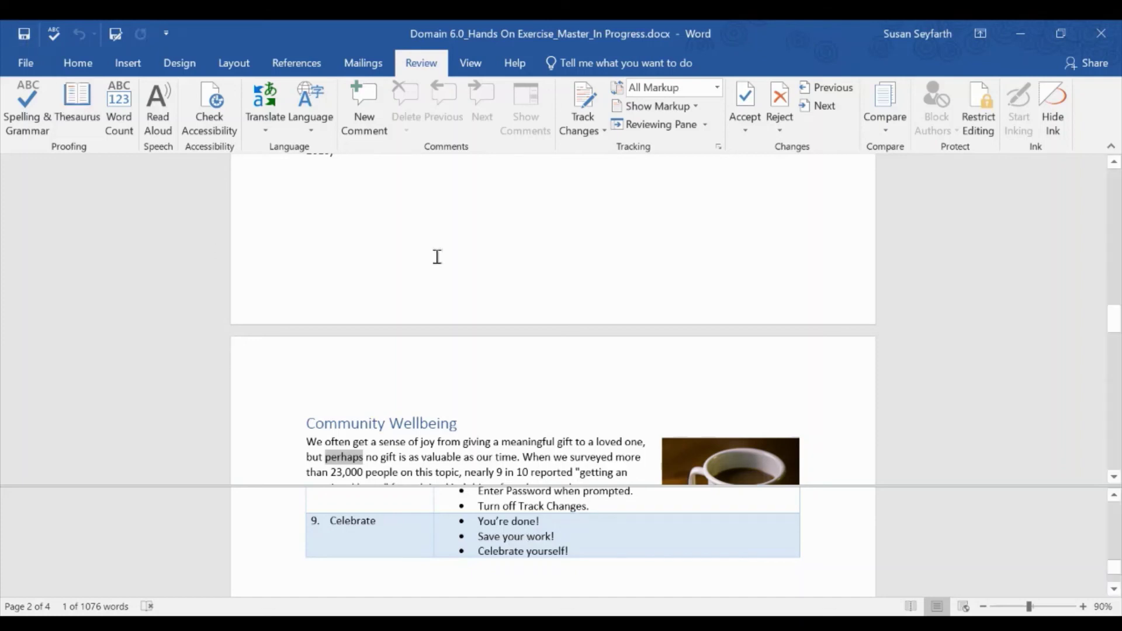